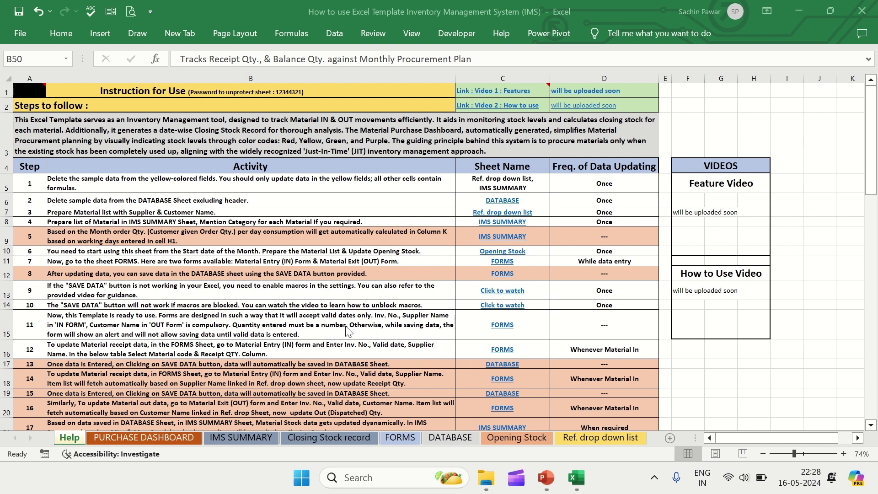
Go through the feature list on the Help sheet entry by entry, from minimal data entry to procurement plan tracking
{"action": "scroll", "coordinate": [189, 389], "scroll_direction": "down", "scroll_amount": 2}
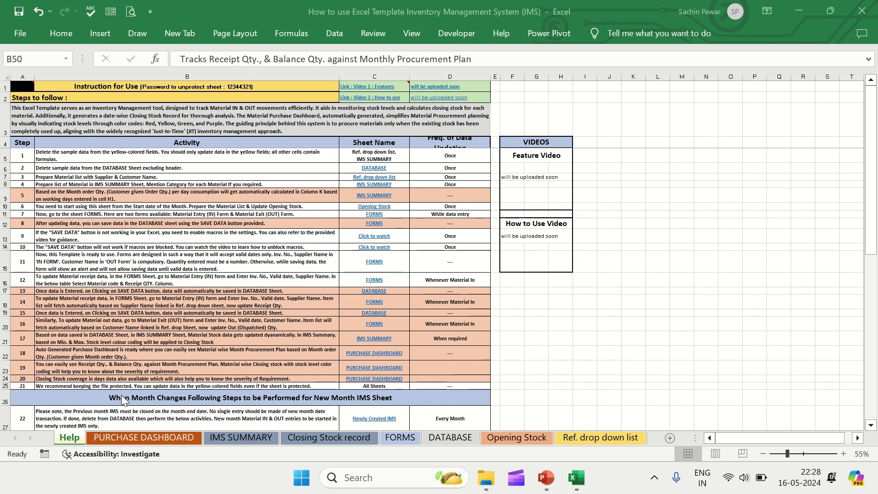
{"action": "scroll", "coordinate": [249, 243], "scroll_direction": "up", "scroll_amount": 2}
{"action": "left_click", "coordinate": [249, 244]}
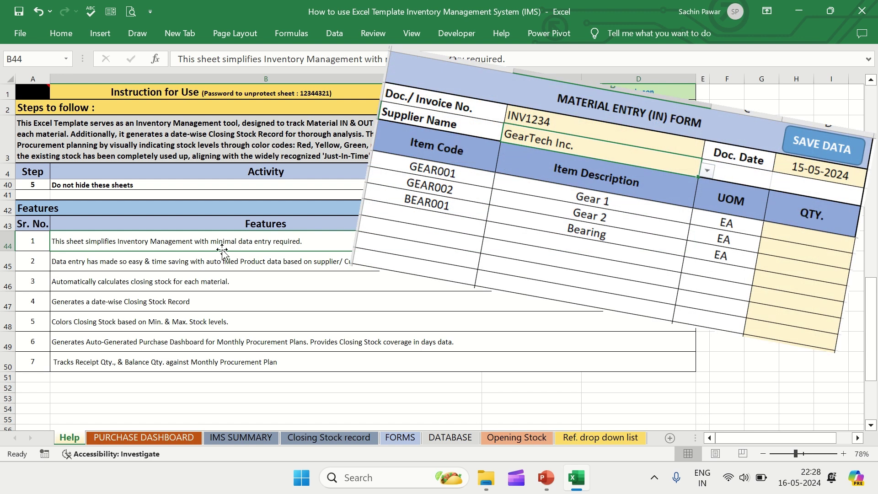
{"action": "left_click", "coordinate": [198, 265]}
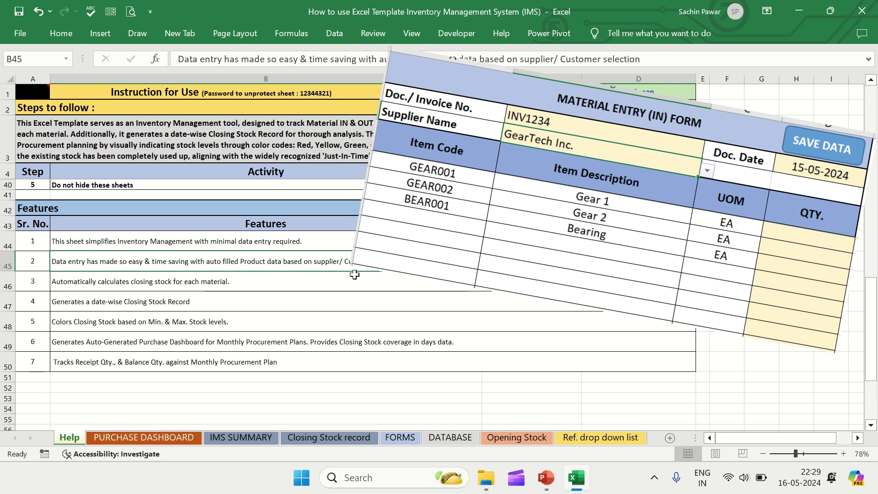
{"action": "left_click", "coordinate": [355, 274]}
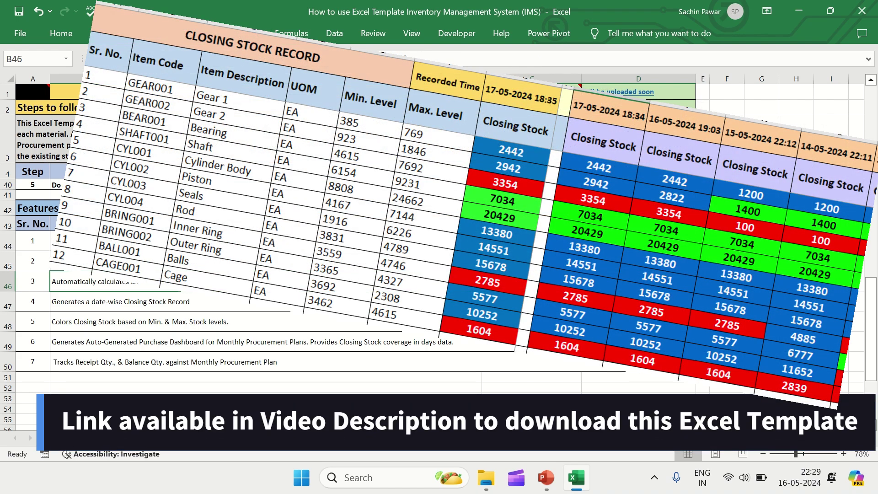
{"action": "left_click", "coordinate": [355, 299]}
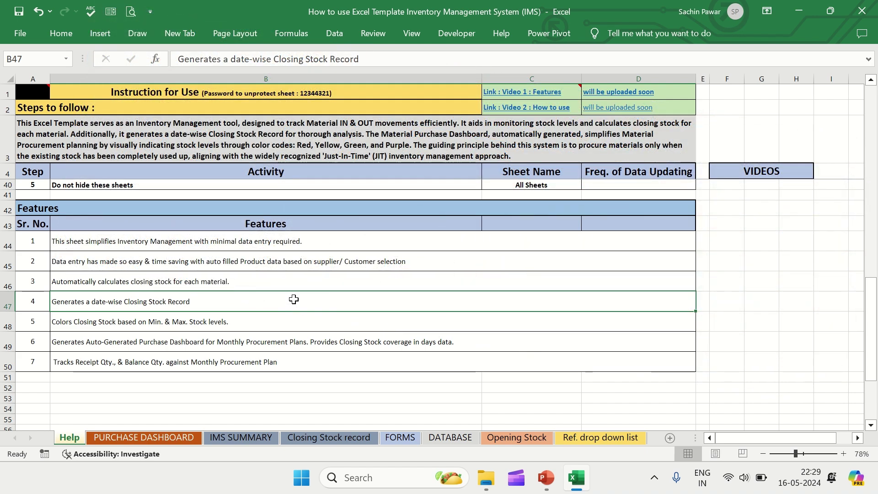
{"action": "left_click", "coordinate": [297, 326]}
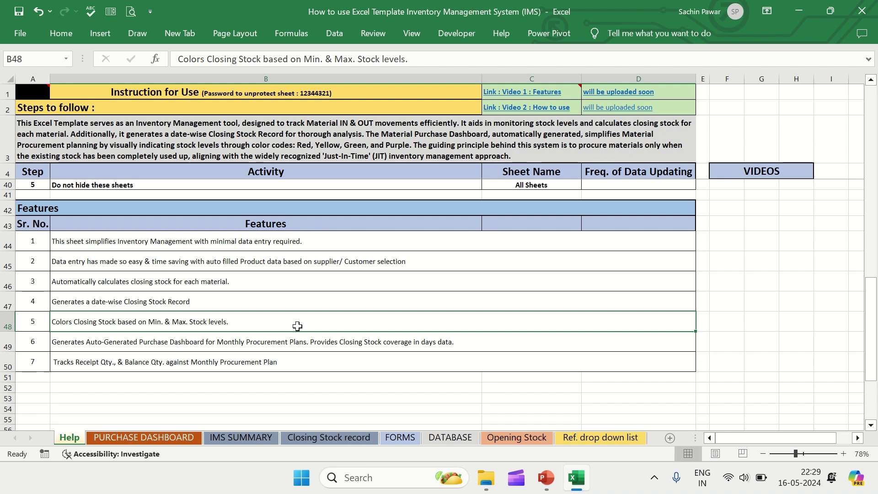
{"action": "left_click", "coordinate": [283, 337]}
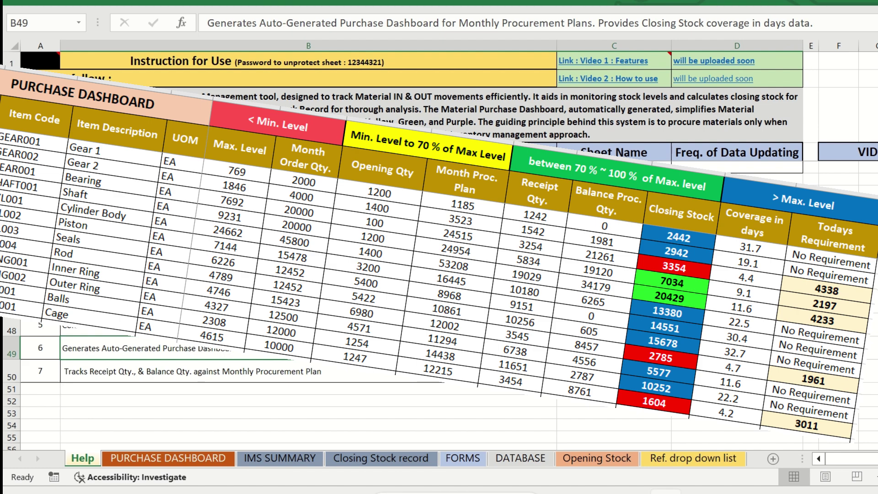
{"action": "left_click", "coordinate": [341, 372]}
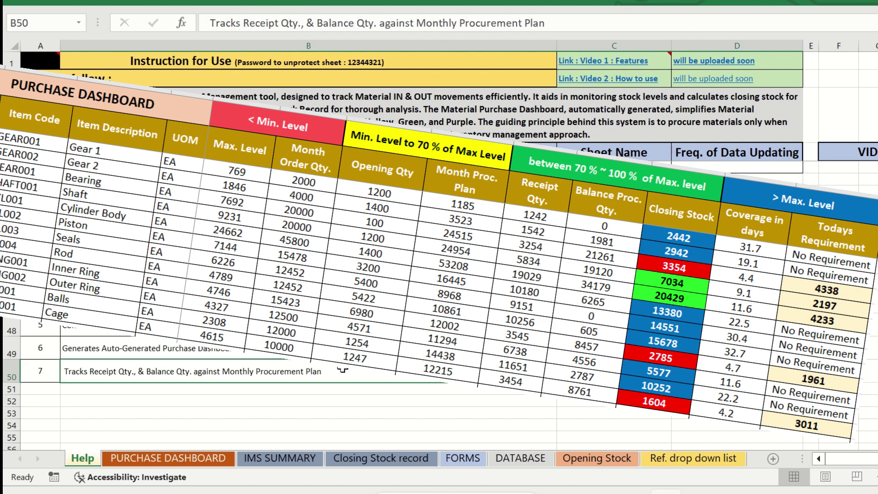
Look at the PURCHASE DASHBOARD sheet and return to the first instruction steps on the Help sheet
{"action": "left_click", "coordinate": [172, 459]}
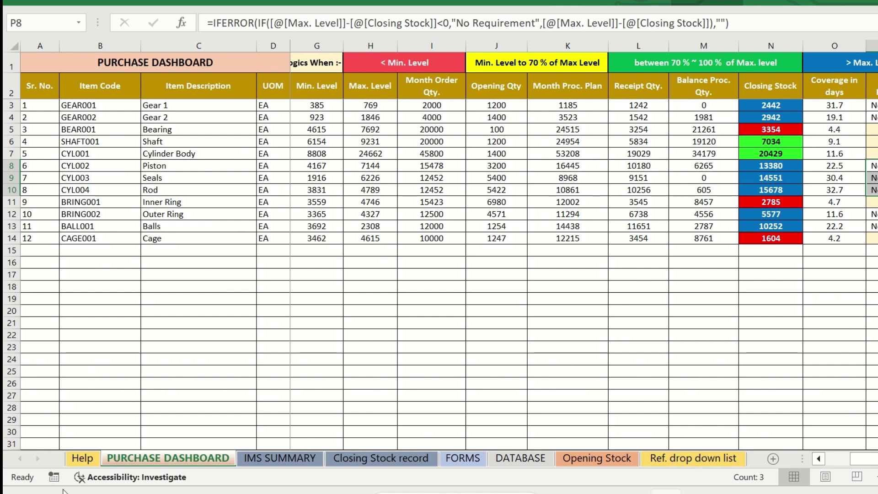
{"action": "left_click", "coordinate": [81, 458]}
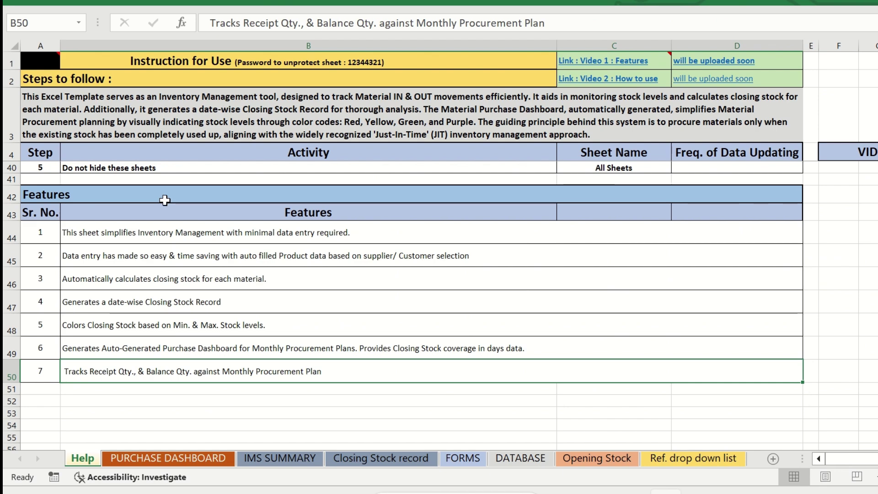
{"action": "scroll", "coordinate": [164, 200], "scroll_direction": "up", "scroll_amount": 10}
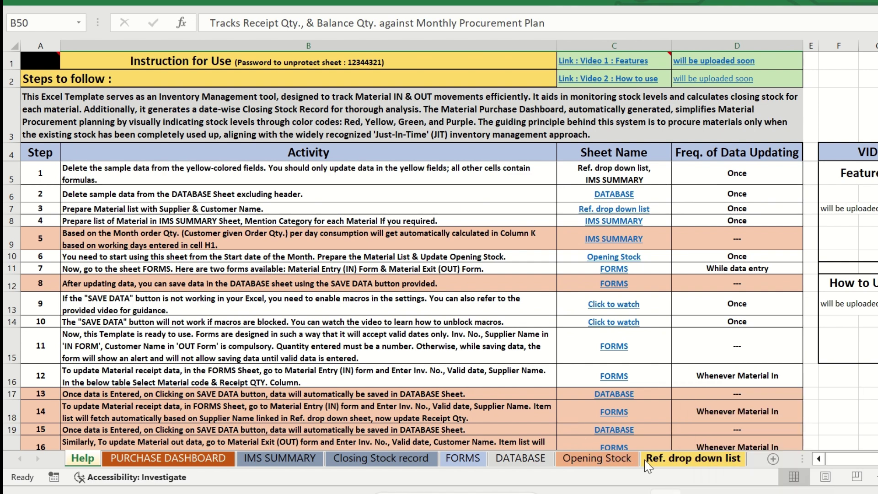
Clear the sample material, supplier and customer data in A3:E14 of the Ref. drop down list sheet
{"action": "left_click", "coordinate": [668, 462]}
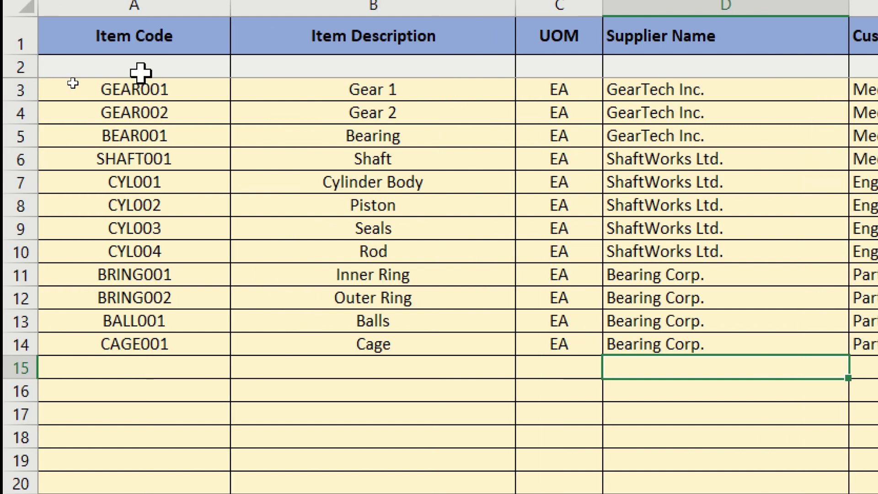
{"action": "mouse_move", "coordinate": [149, 87]}
{"action": "left_mouse_down"}
{"action": "mouse_move", "coordinate": [294, 180]}
{"action": "mouse_move", "coordinate": [852, 308]}
{"action": "mouse_move", "coordinate": [877, 340]}
{"action": "left_mouse_up"}
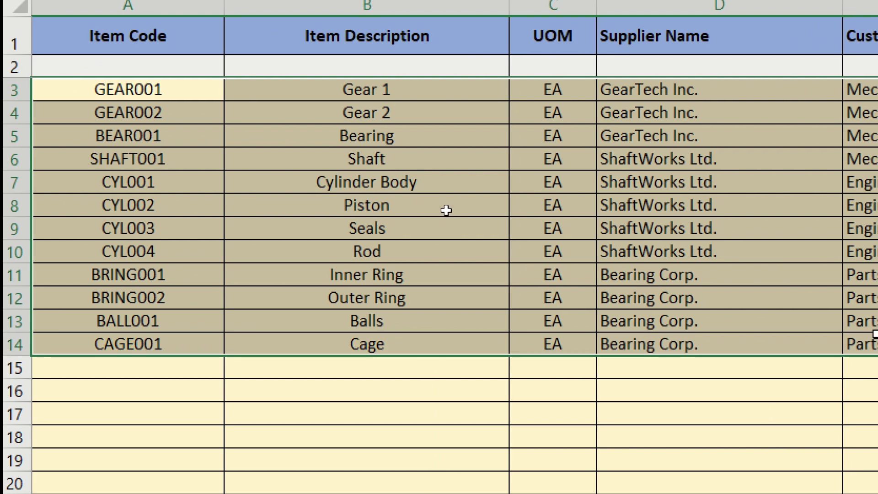
{"action": "key", "text": "Delete"}
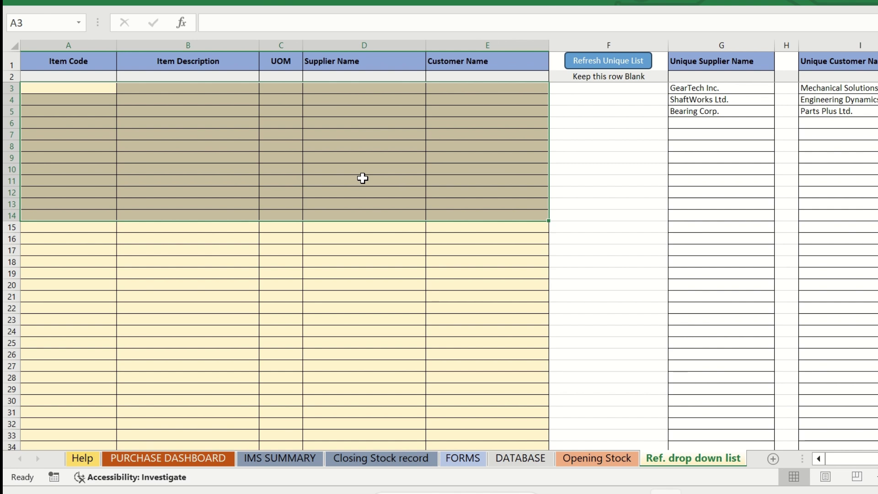
Restore the sample material, supplier and customer data in A3:E14 of the Ref. drop down list sheet
{"action": "type", "text": "GEAR001\tGear 1\tEA\tGearTech Inc.\tMechanical Solutions Ltd. GEAR002\tGear 2\tEA\tGearTech Inc.\tMechanical Solutions Ltd. BEAR001\tBearing\tEA\tGearTech Inc.\tMechanical Solutions Ltd. SHAFT001\tShaft\tEA\tShaftWorks Ltd.\tMechanical Solutions Ltd. CYL001\tCylinder Body\tEA\tShaftWorks Ltd.\tEngineering Dynamics Ltd. CYL002\tPiston\tEA\tShaftWorks Ltd.\tEngineering Dynamics Ltd. CYL003\tSeals\tEA\tShaftWorks Ltd.\tEngineering Dynamics Ltd. CYL004\tRod\tEA\tShaftWorks Ltd.\tEngineering Dynamics Ltd. BRING001\tInner Ring\tEA\tBearing Corp.\tParts Plus Ltd. BRING002\tOuter Ring\tEA\tBearing Corp.\tParts Plus Ltd. BALL001\tBalls\tEA\tBearing Corp.\tParts Plus Ltd. CAGE001\tCage\tEA\tBearing Corp.\tParts Plus Ltd."}
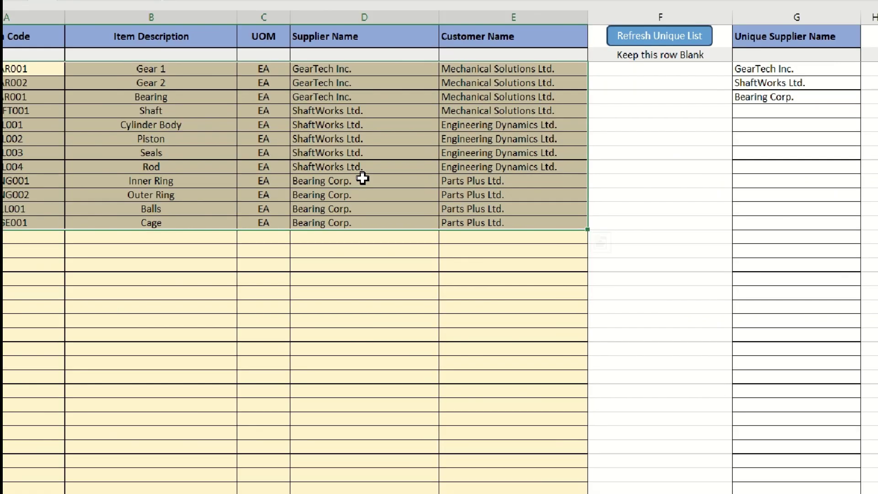
{"action": "key", "text": "ctrl+q"}
{"action": "key", "text": "Escape"}
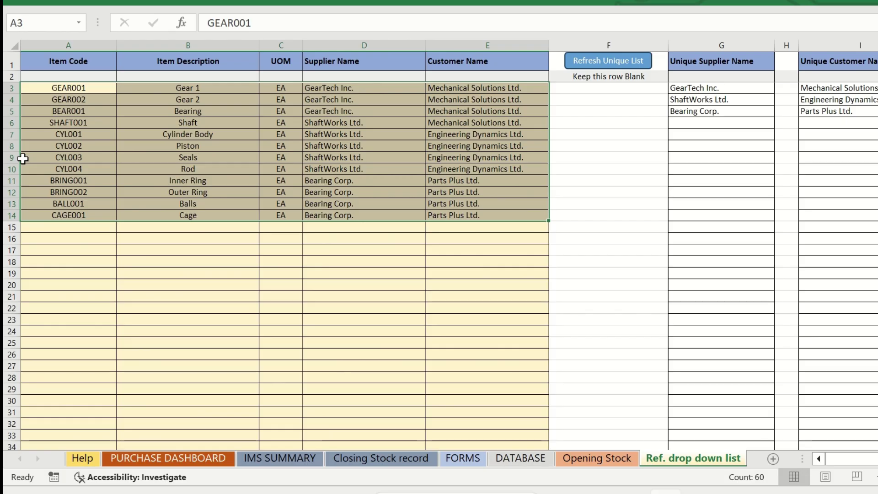
{"action": "key", "text": "ctrl+q"}
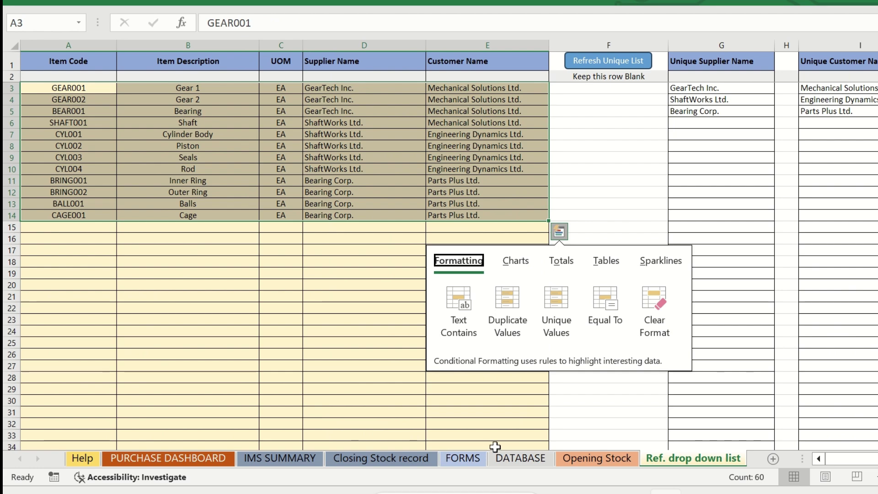
{"action": "left_click", "coordinate": [503, 462]}
{"action": "left_click", "coordinate": [690, 458]}
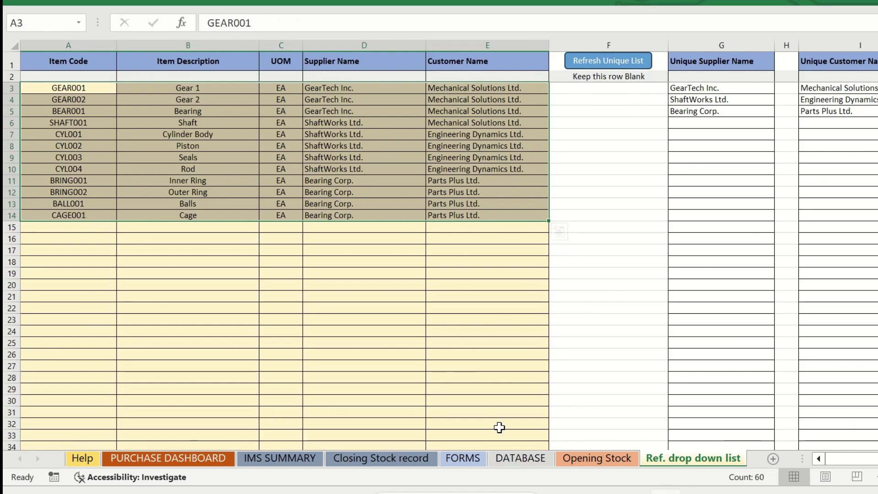
Delete all sample transaction records below the header row of the DATABASE sheet
{"action": "left_click", "coordinate": [506, 457]}
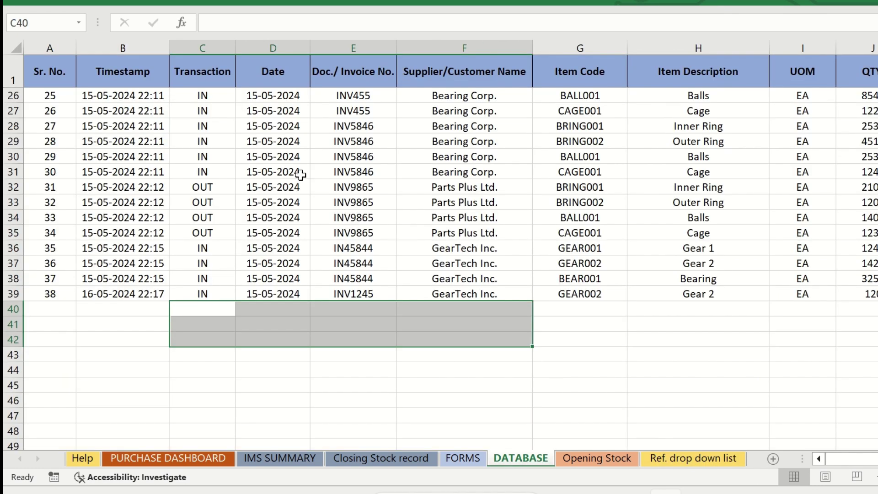
{"action": "scroll", "coordinate": [300, 174], "scroll_direction": "up", "scroll_amount": 8}
{"action": "left_click", "coordinate": [94, 78]}
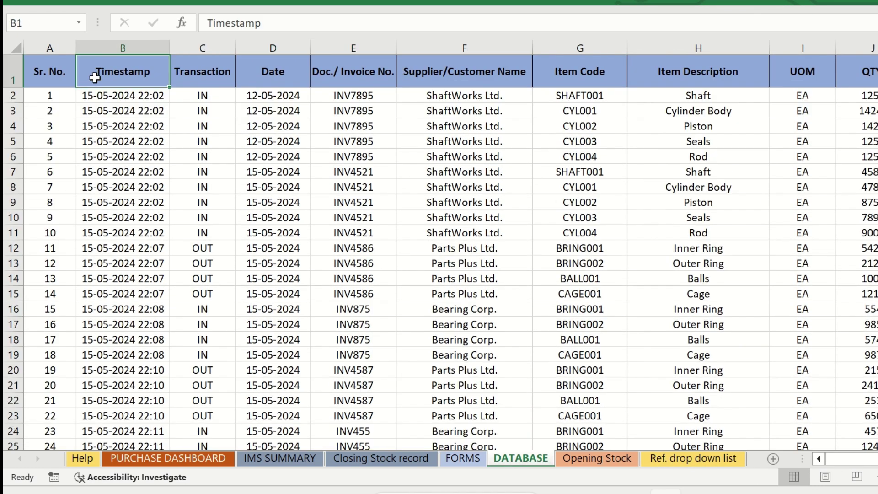
{"action": "key", "text": "ctrl+Home"}
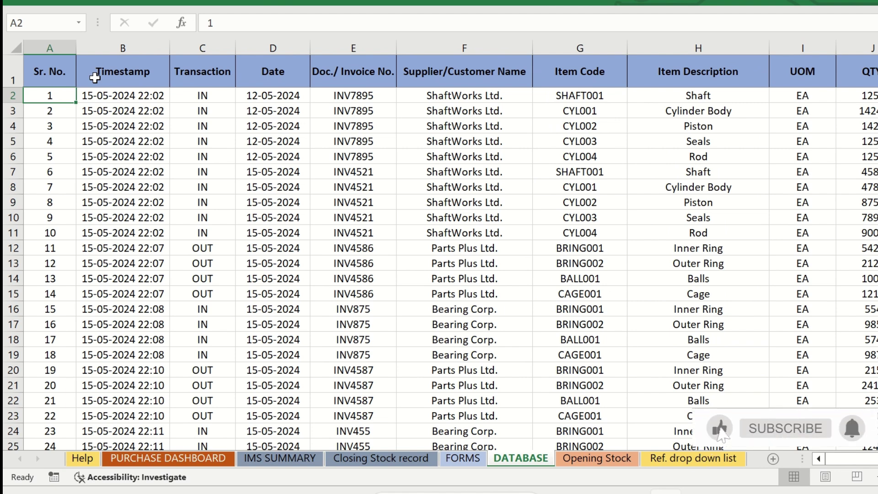
{"action": "key", "text": "ctrl+shift+Right"}
{"action": "key", "text": "ctrl+shift+Down"}
{"action": "key", "text": "Delete"}
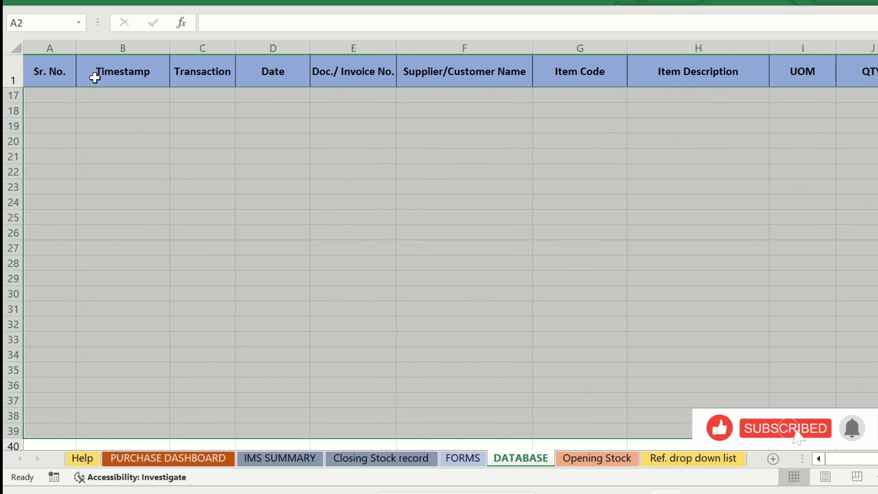
{"action": "key", "text": "ctrl+Home"}
{"action": "key", "text": "Up"}
{"action": "key", "text": "Down"}
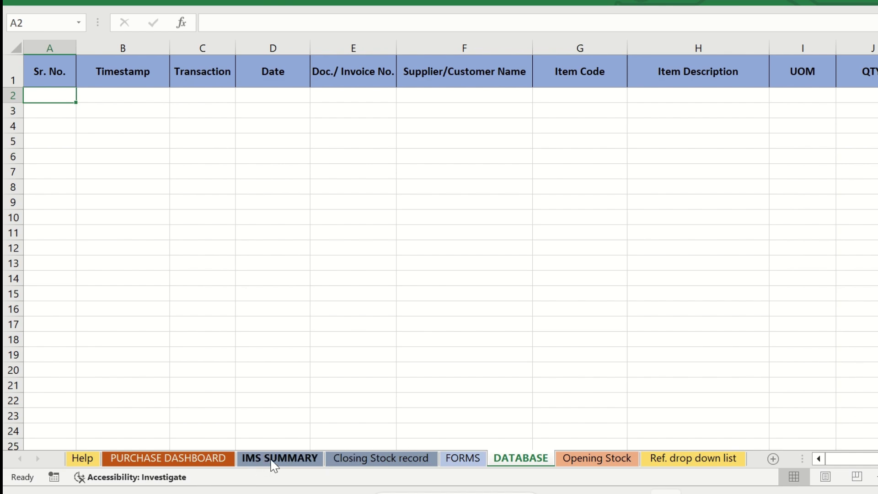
Copy the unique item codes in B3:B14 of the IMS SUMMARY sheet and clear those cells
{"action": "left_click", "coordinate": [273, 459]}
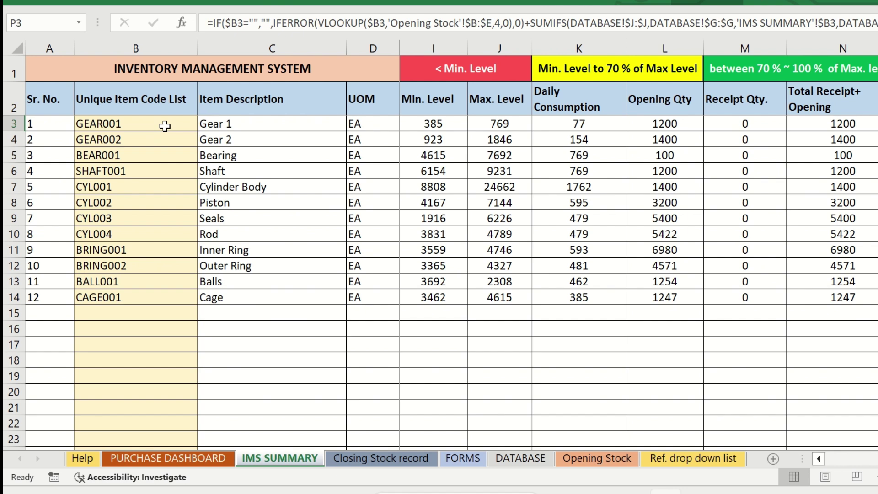
{"action": "left_click_drag", "start_coordinate": [165, 126], "coordinate": [145, 302]}
{"action": "key", "text": "ctrl+c"}
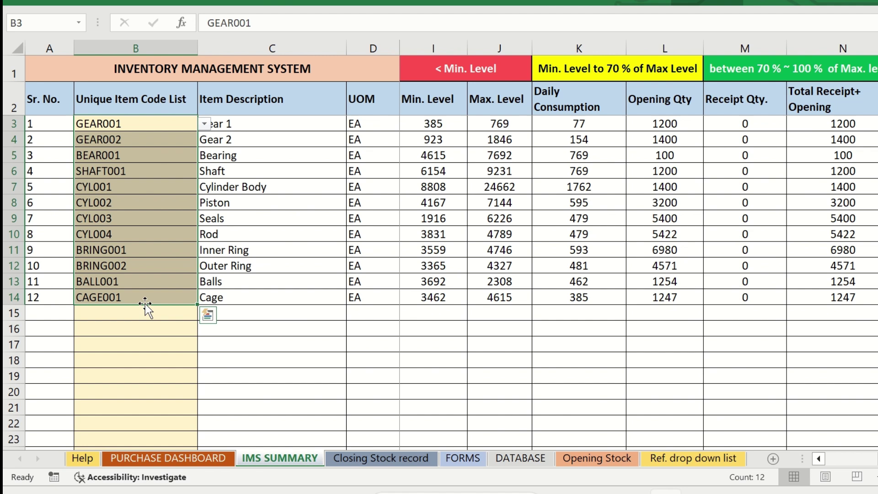
{"action": "key", "text": "Delete"}
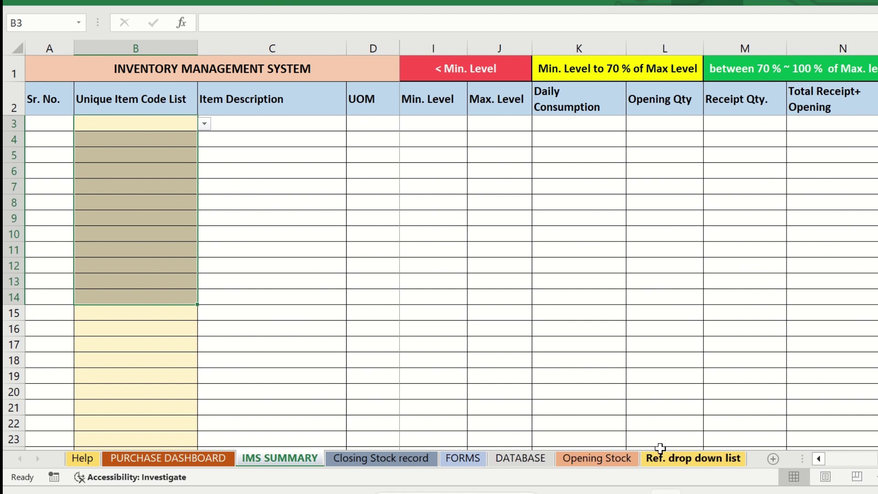
Examine the item codes and supplier names in the Ref. drop down list sheet against the IMS SUMMARY code column
{"action": "left_click", "coordinate": [672, 457]}
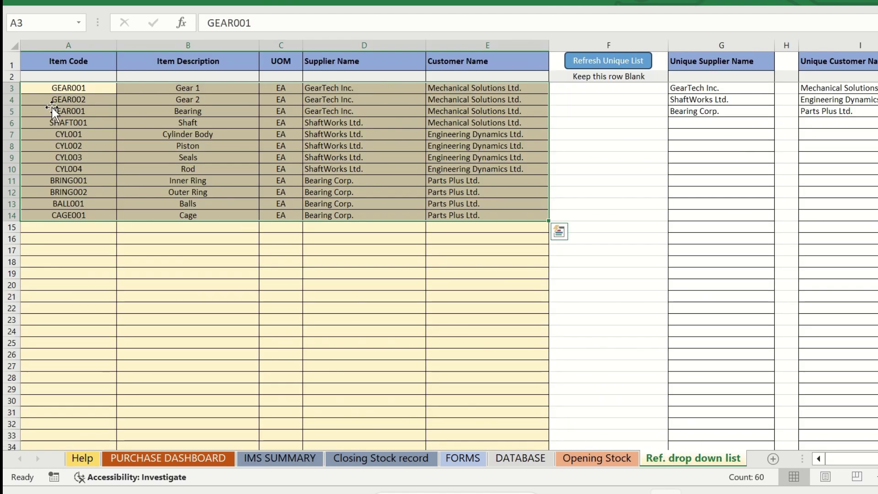
{"action": "left_click", "coordinate": [53, 89]}
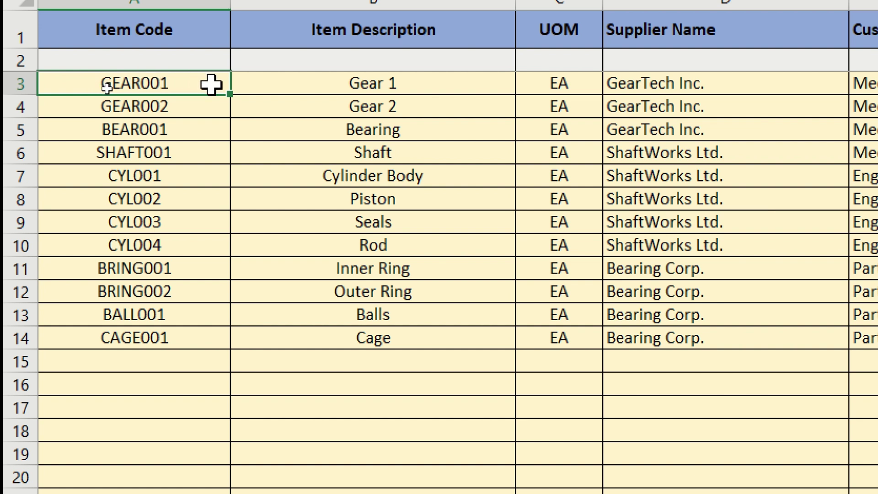
{"action": "left_click", "coordinate": [785, 85]}
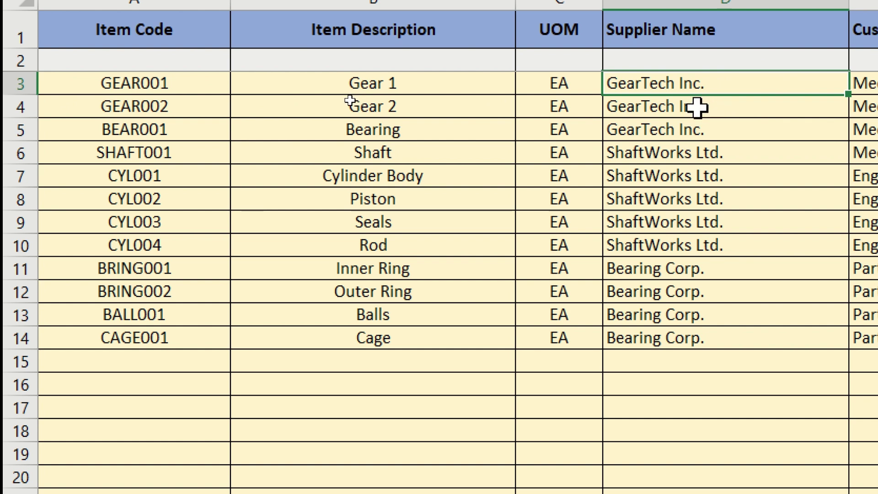
{"action": "left_click", "coordinate": [124, 87]}
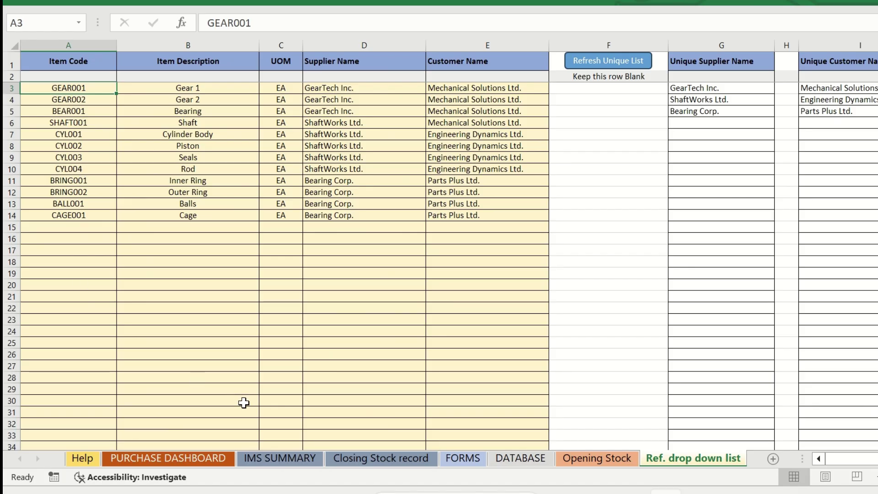
{"action": "left_click", "coordinate": [249, 457]}
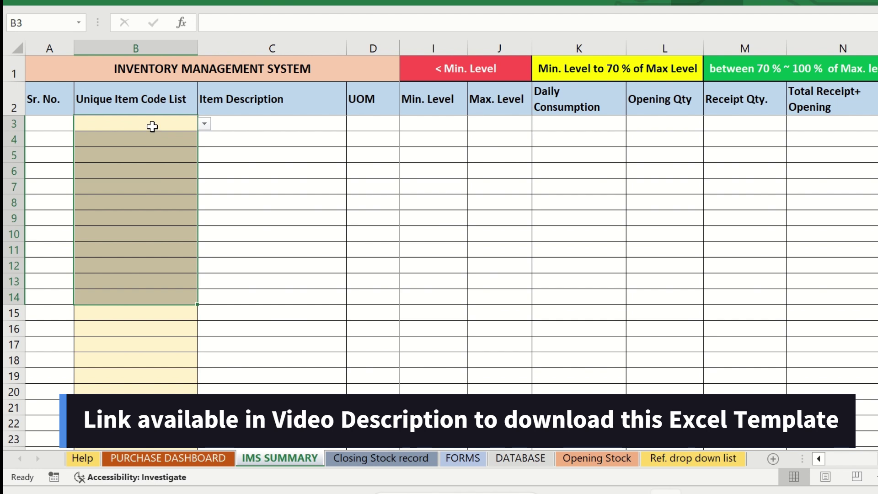
{"action": "left_click", "coordinate": [657, 460]}
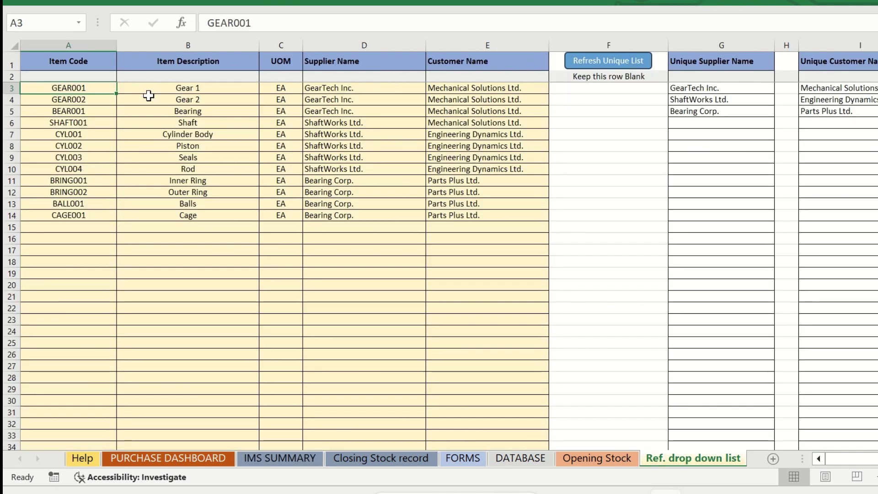
Put the item codes GEAR001 to CAGE001 back into B3:B14 of the IMS SUMMARY sheet
{"action": "left_click", "coordinate": [276, 458]}
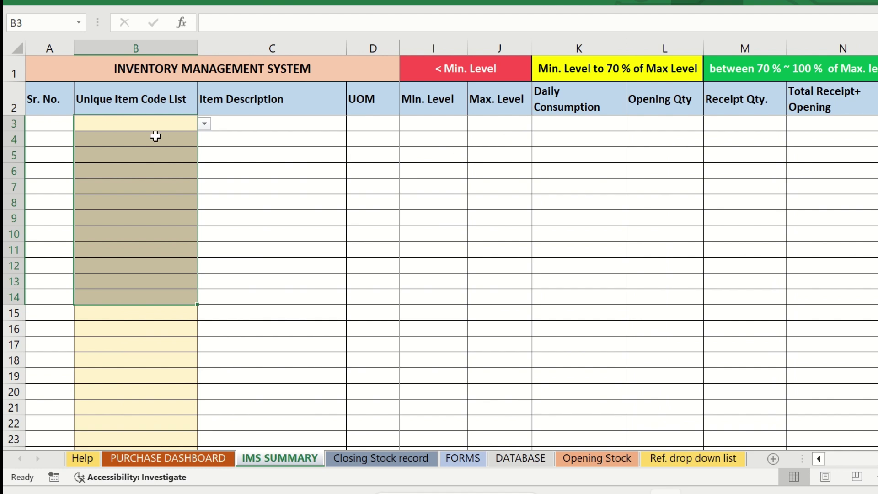
{"action": "key", "text": "ctrl+v"}
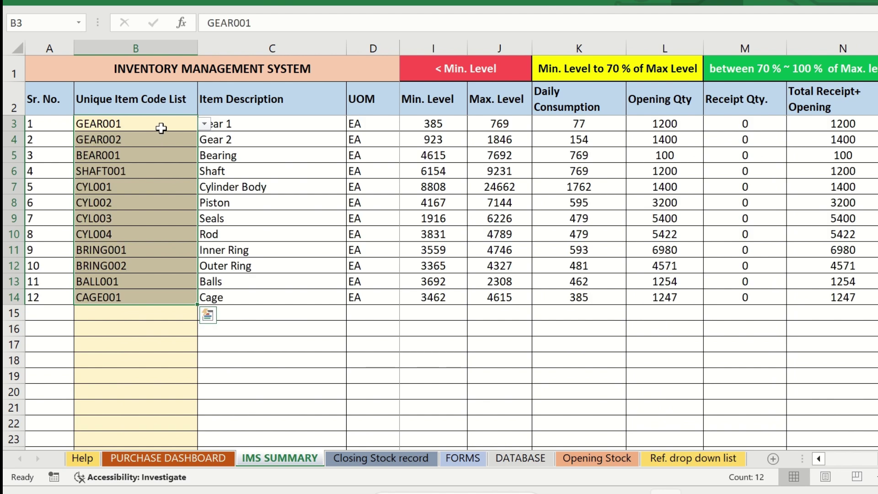
{"action": "left_click", "coordinate": [161, 125]}
{"action": "left_click_drag", "start_coordinate": [158, 119], "coordinate": [145, 296]}
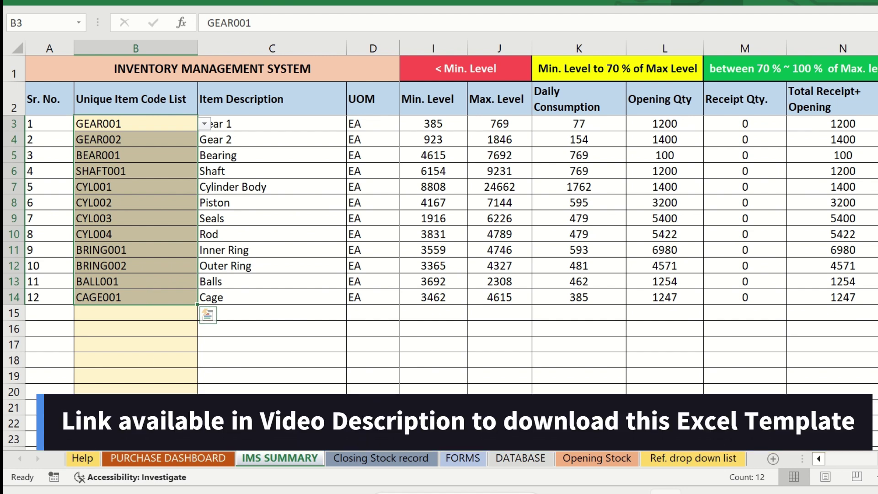
Review the Ref. drop down list and DATABASE sheets, and return to the IMS SUMMARY sheet
{"action": "left_click", "coordinate": [669, 459]}
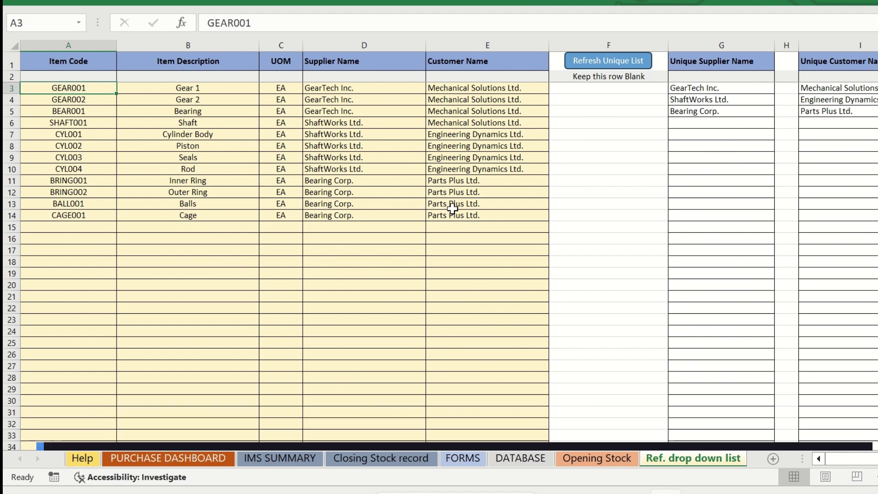
{"action": "left_click", "coordinate": [520, 458]}
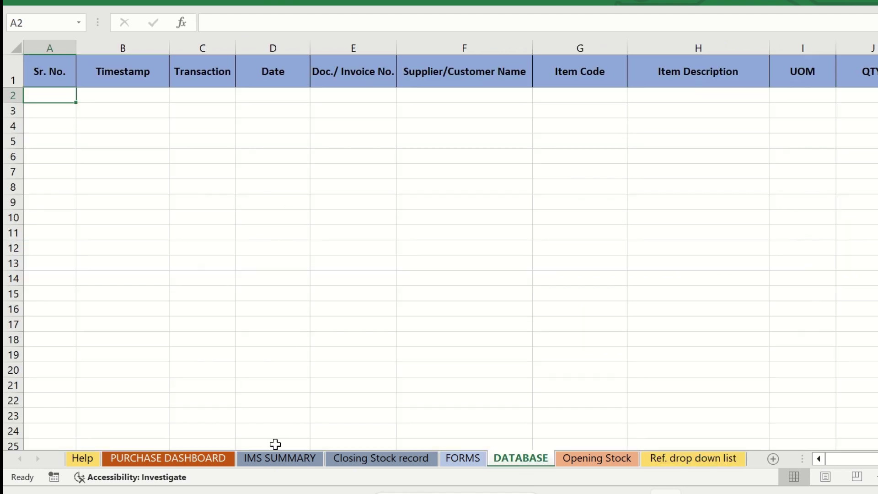
{"action": "left_click", "coordinate": [276, 457]}
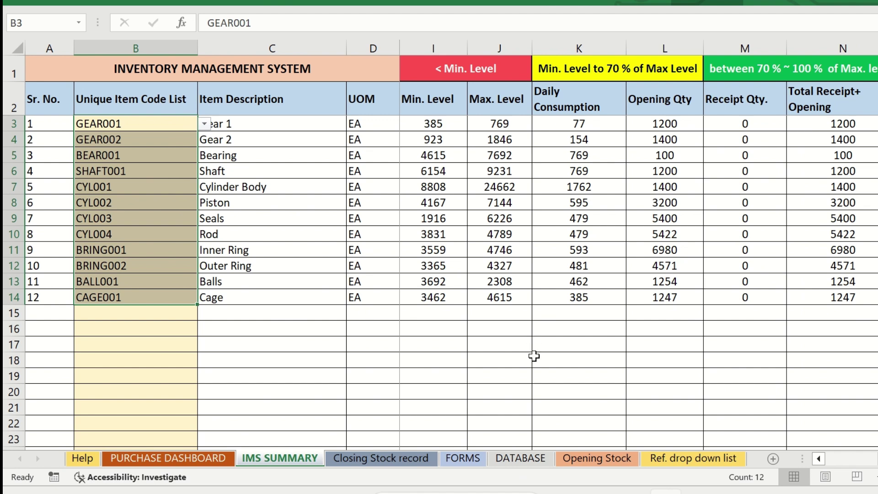
Clear the item codes in B2:B13 and the last month closing stock values in E2:E14 of the Opening Stock sheet
{"action": "left_click", "coordinate": [625, 465]}
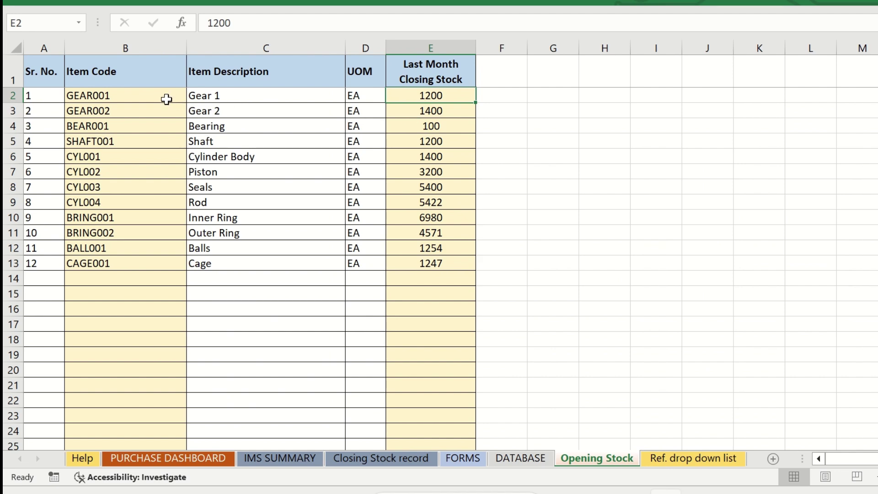
{"action": "left_click_drag", "start_coordinate": [166, 94], "coordinate": [146, 258]}
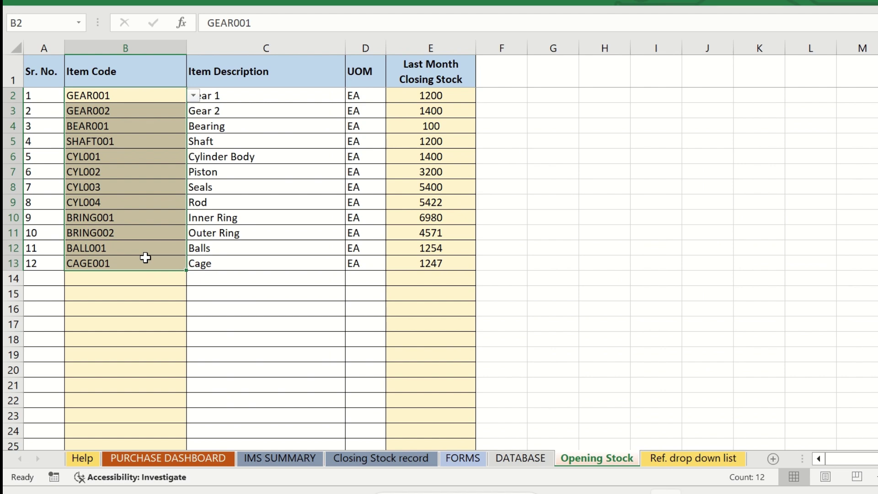
{"action": "key", "text": "Delete"}
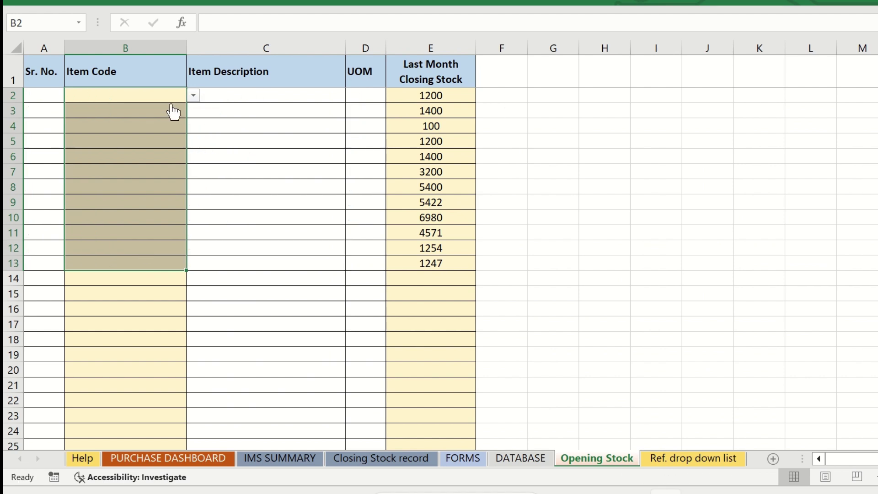
{"action": "left_click_drag", "start_coordinate": [465, 97], "coordinate": [450, 270]}
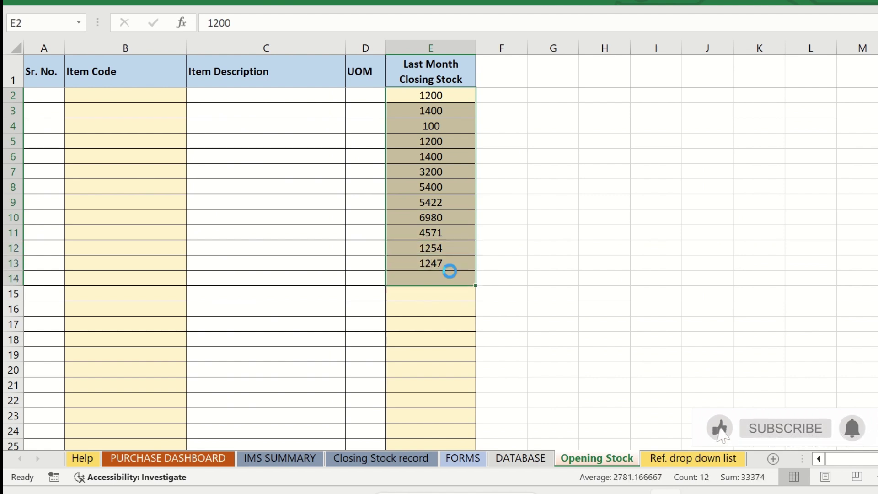
{"action": "key", "text": "Delete"}
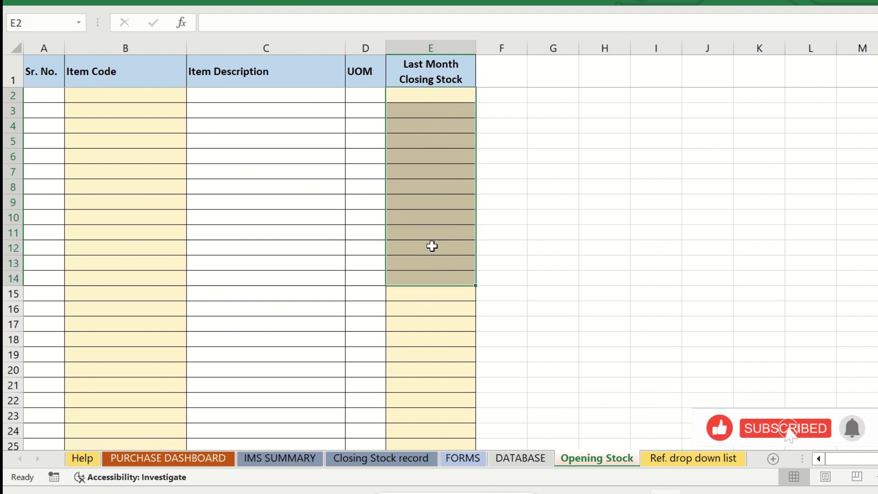
{"action": "key", "text": "ctrl+z"}
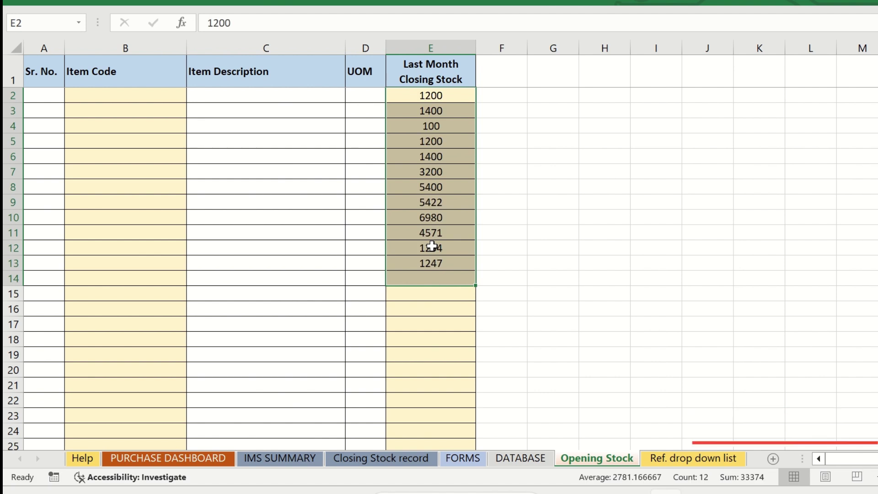
{"action": "key", "text": "Delete"}
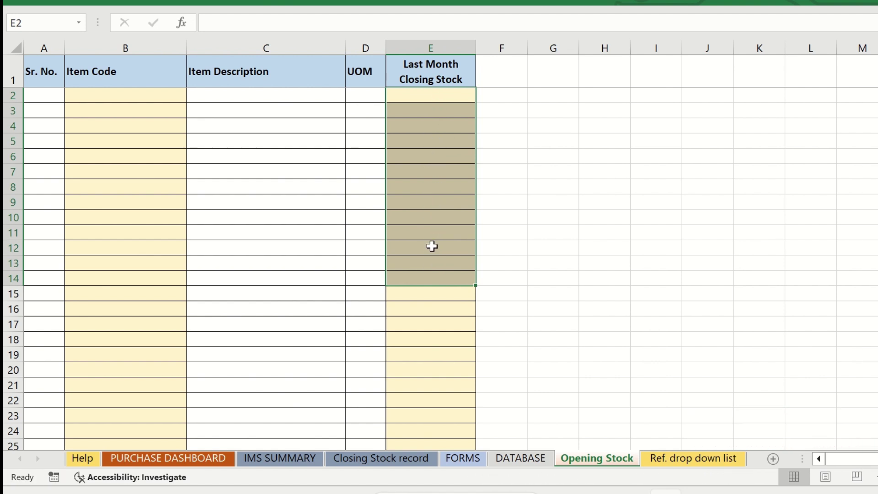
Undo the clearing of the item codes and closing stock values on the Opening Stock sheet
{"action": "key", "text": "ctrl+z"}
{"action": "key", "text": "ctrl+z"}
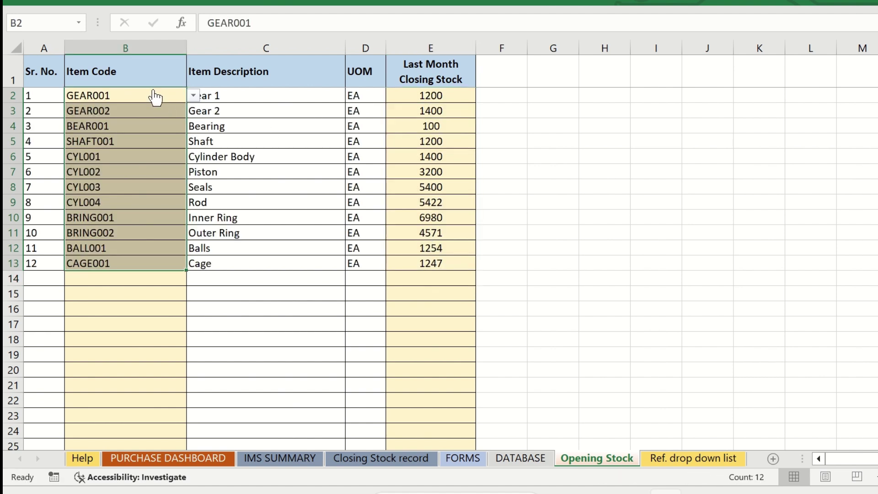
{"action": "key", "text": "alt+Down"}
{"action": "key", "text": "Escape"}
{"action": "left_click", "coordinate": [456, 273]}
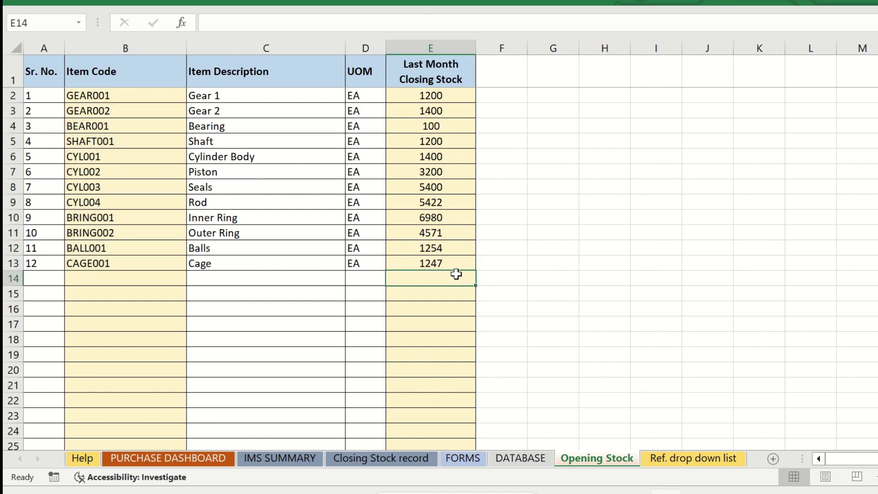
Check which supplier names can be chosen in the Material Entry (IN) form on the FORMS sheet
{"action": "left_click", "coordinate": [456, 459]}
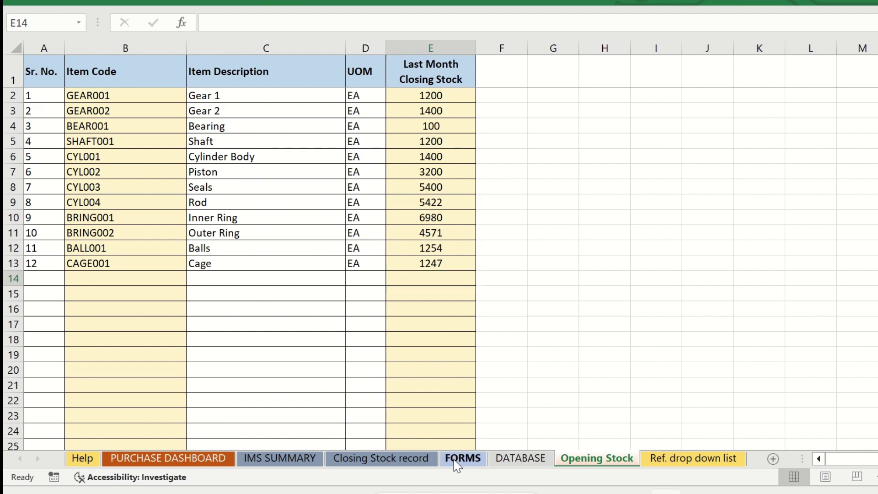
{"action": "scroll", "coordinate": [247, 221], "scroll_direction": "left", "scroll_amount": 2}
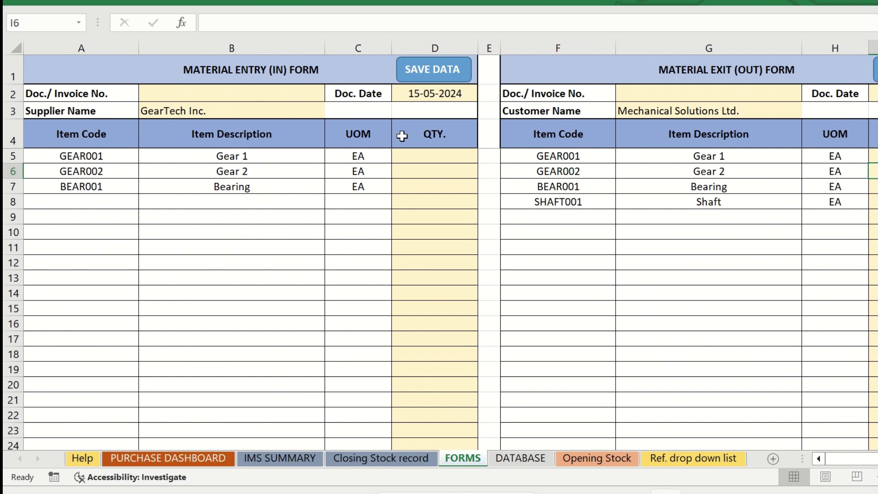
{"action": "left_click", "coordinate": [307, 108]}
{"action": "left_click", "coordinate": [331, 111]}
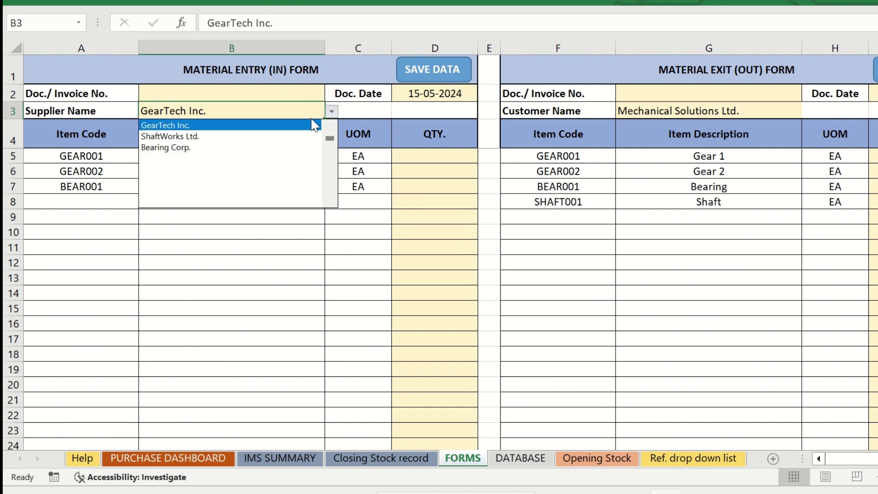
{"action": "left_click", "coordinate": [411, 152]}
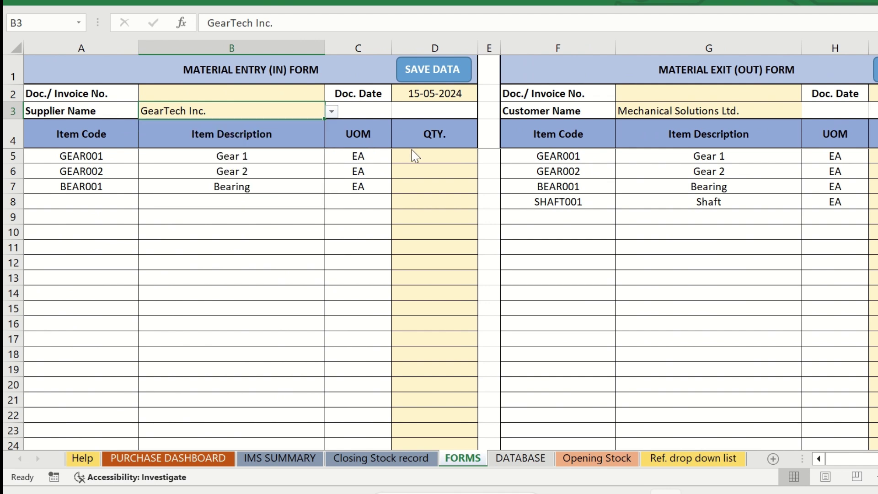
Examine the item, supplier and customer entries in A3:E14 of the Ref. drop down list sheet
{"action": "left_click", "coordinate": [653, 458]}
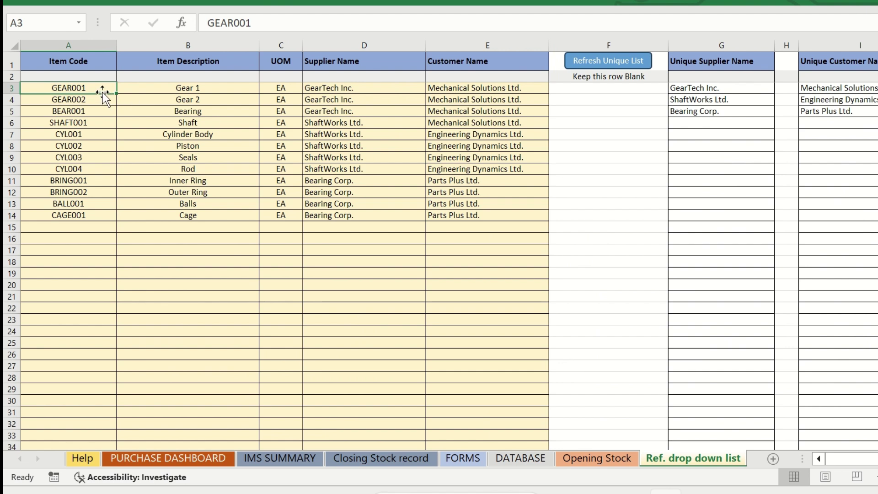
{"action": "left_click_drag", "start_coordinate": [102, 88], "coordinate": [493, 214]}
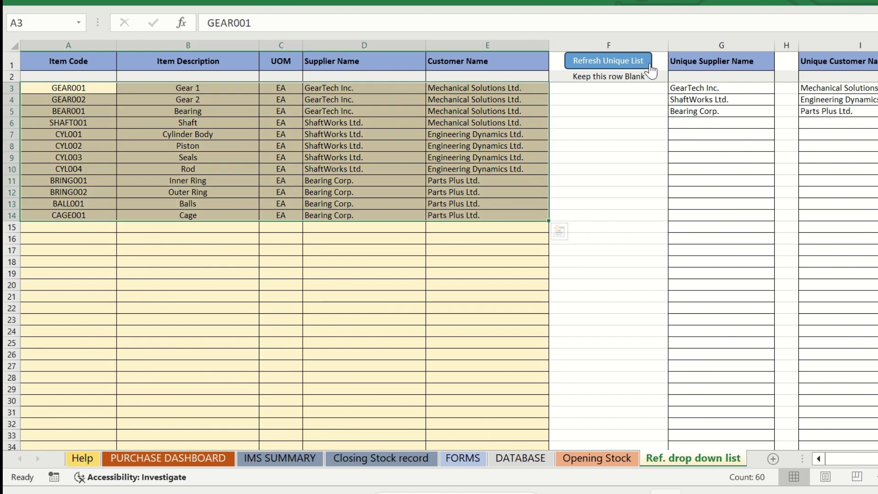
{"action": "key", "text": "ctrl+q"}
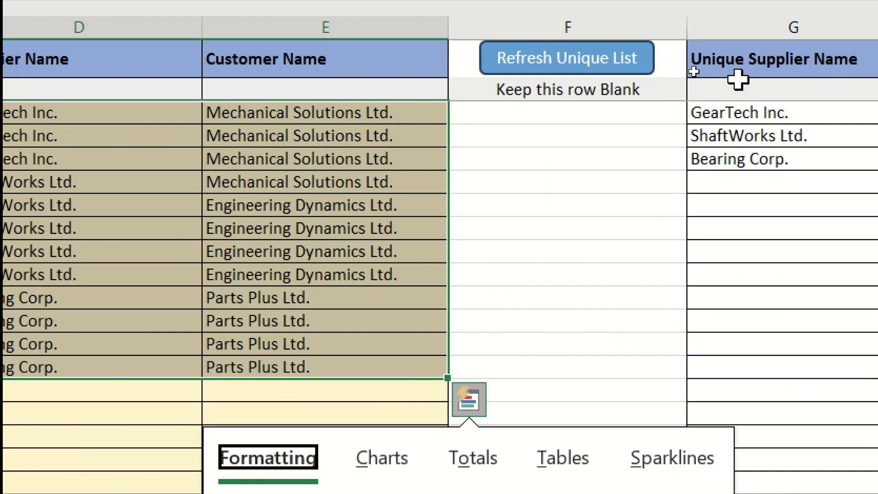
{"action": "left_click", "coordinate": [645, 135]}
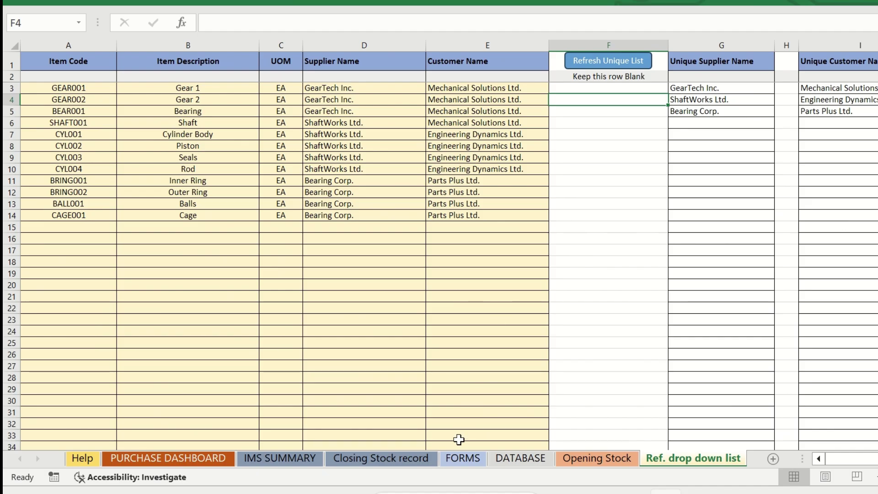
Refresh the unique supplier and customer lists on the Ref. drop down list sheet and check the unique supplier names
{"action": "left_click", "coordinate": [459, 457]}
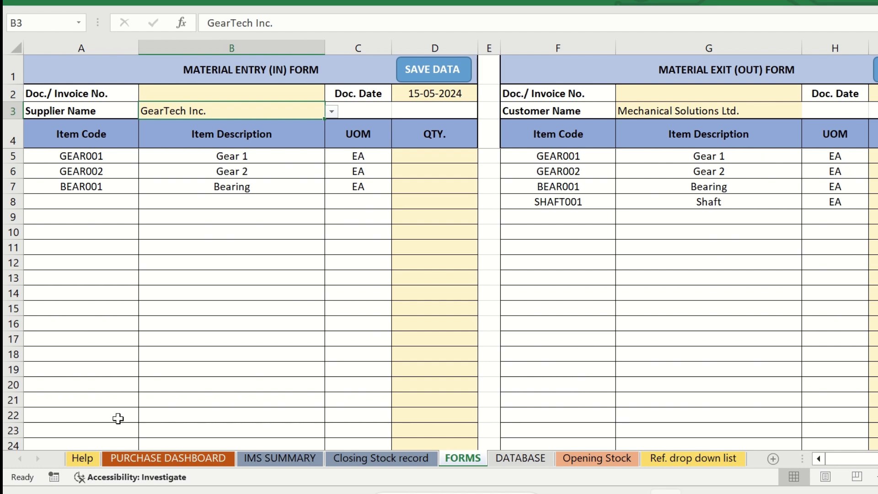
{"action": "left_click", "coordinate": [83, 457]}
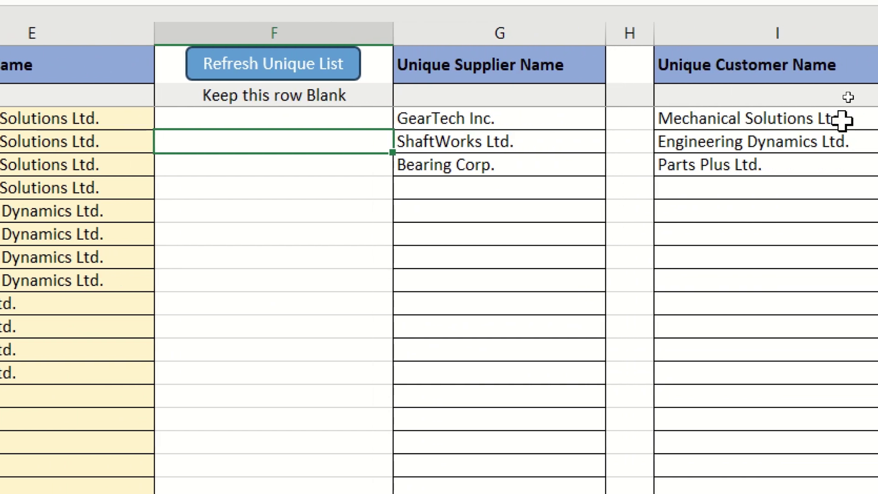
{"action": "left_click", "coordinate": [237, 66]}
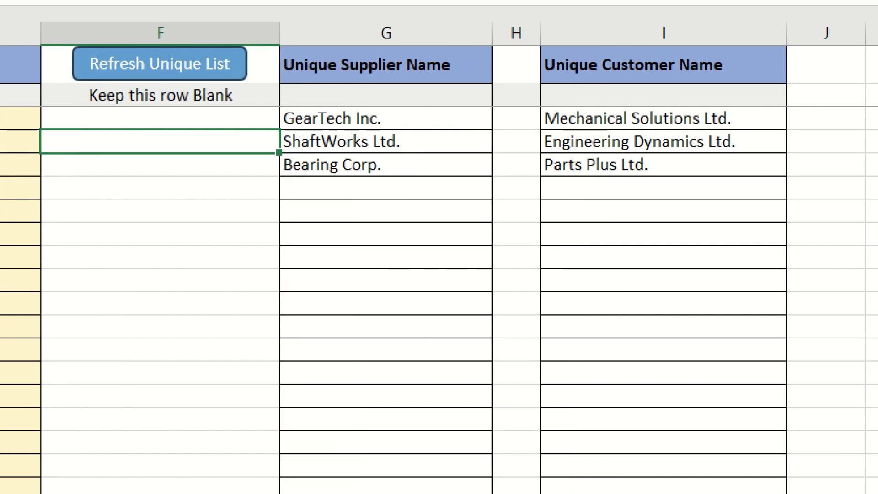
{"action": "left_click_drag", "start_coordinate": [339, 123], "coordinate": [427, 200]}
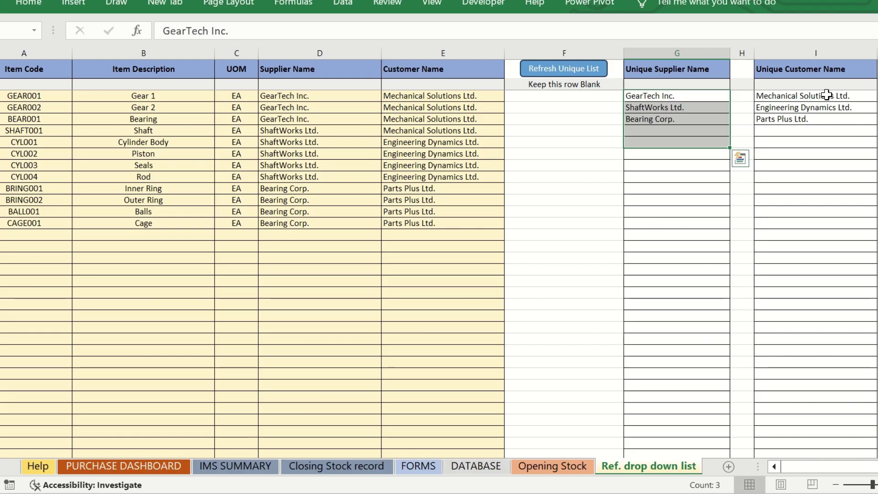
{"action": "key", "text": "ctrl+q"}
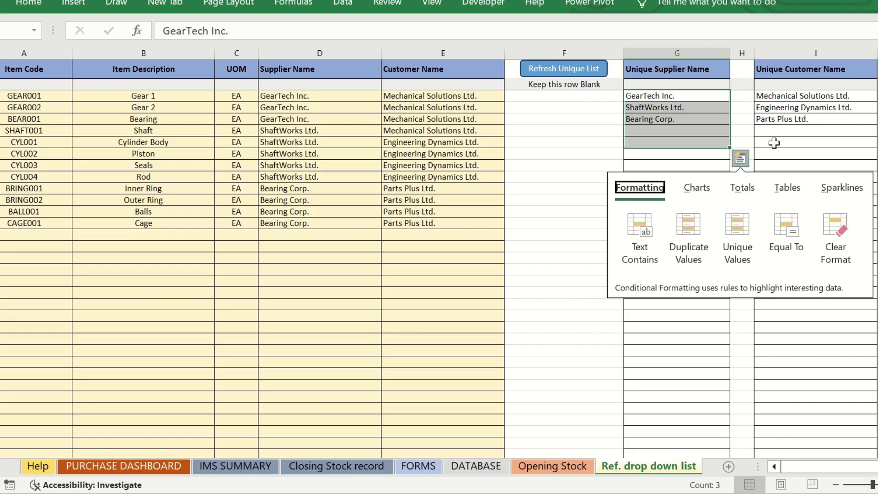
Set the supplier name in the Material Entry (IN) form on the FORMS sheet to ShaftWorks Ltd
{"action": "left_click", "coordinate": [418, 465]}
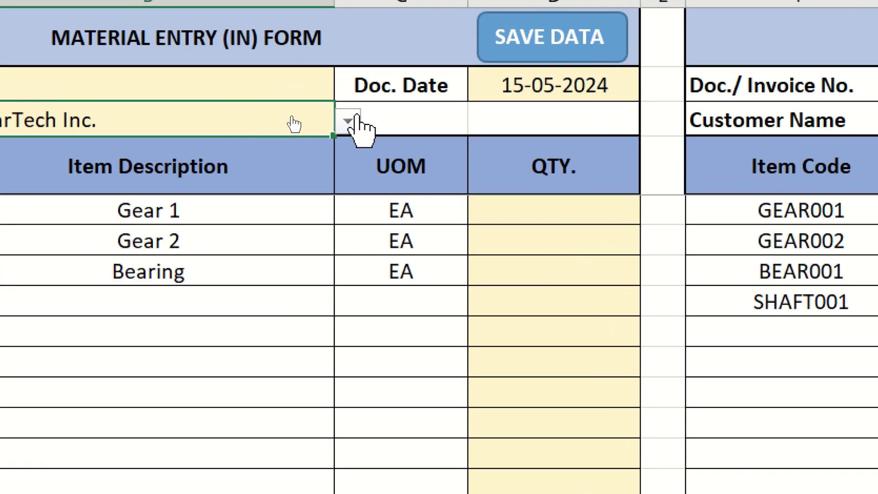
{"action": "left_click", "coordinate": [352, 120]}
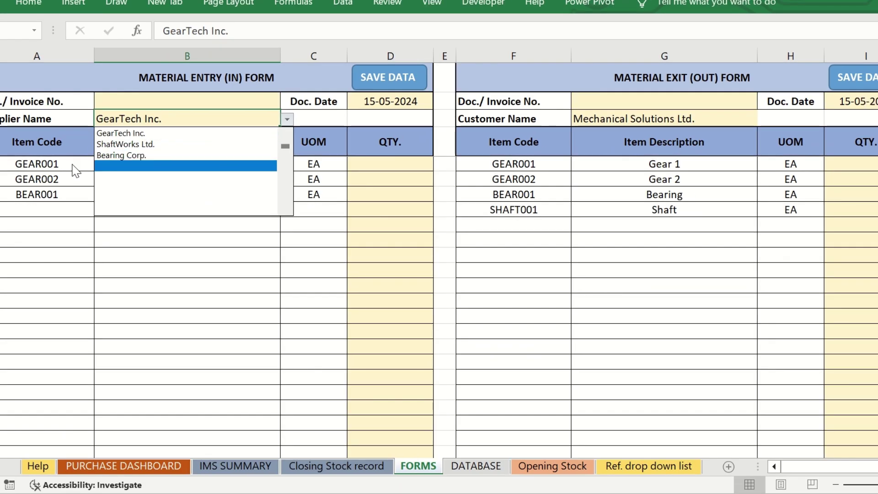
{"action": "left_click", "coordinate": [72, 164]}
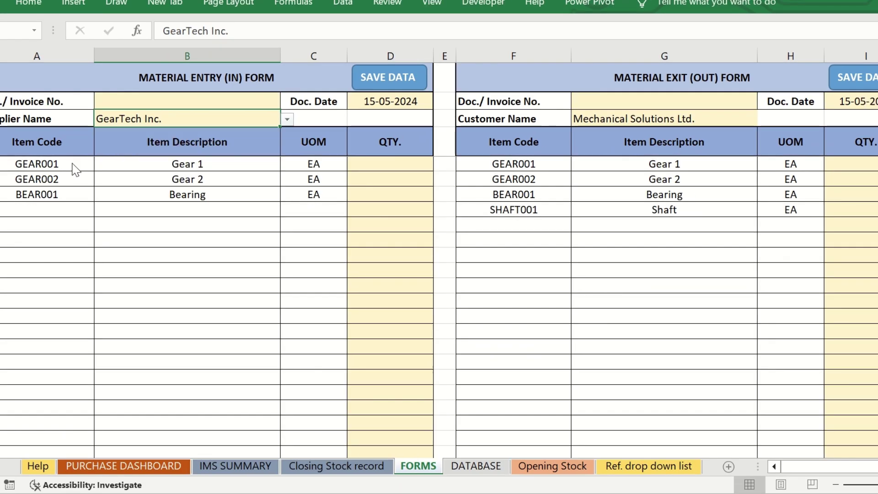
{"action": "left_click", "coordinate": [287, 120]}
{"action": "left_click", "coordinate": [247, 146]}
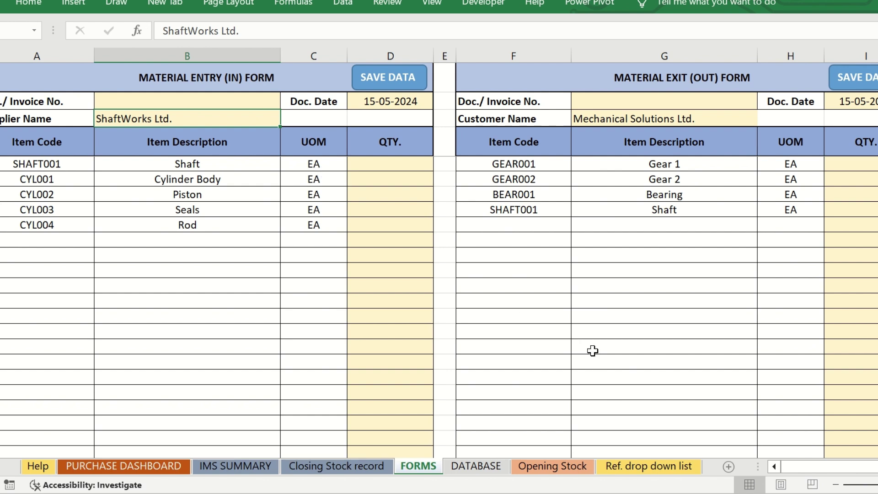
Set the customer name in the Material Exit (OUT) form to Engineering Dynamics Ltd. and select the quantity cell of the first item
{"action": "left_click", "coordinate": [618, 468]}
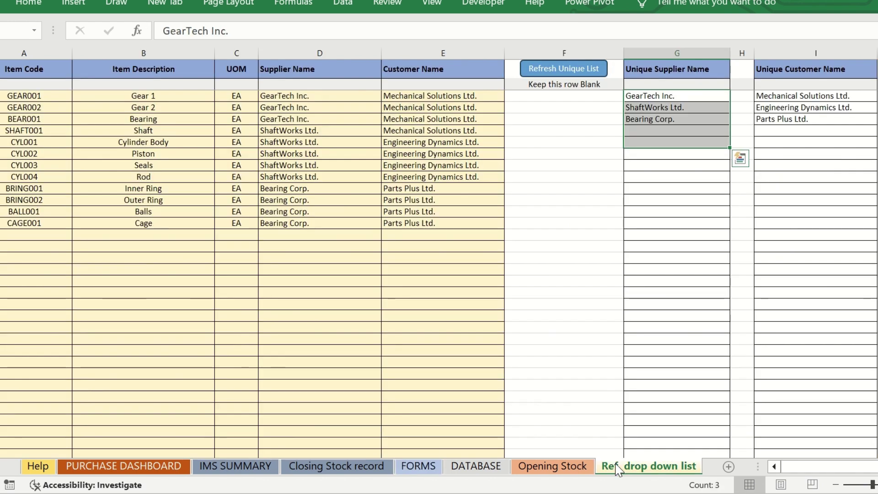
{"action": "left_click", "coordinate": [417, 466]}
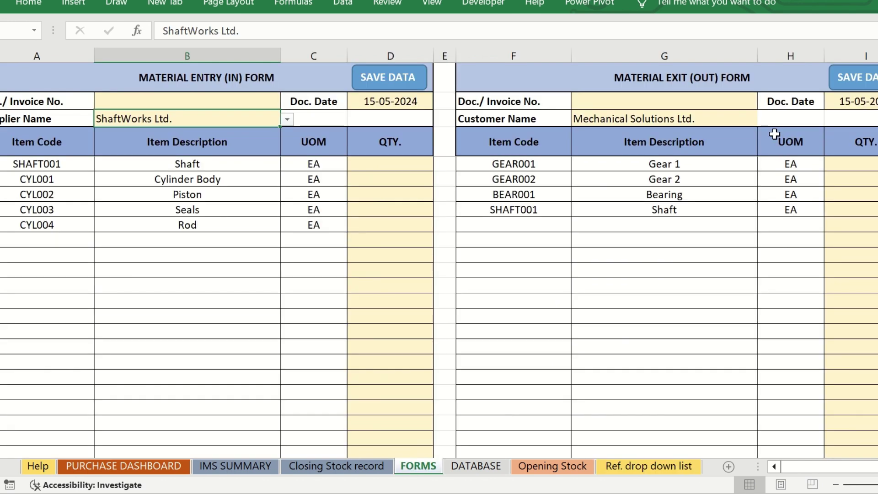
{"action": "left_click", "coordinate": [746, 122]}
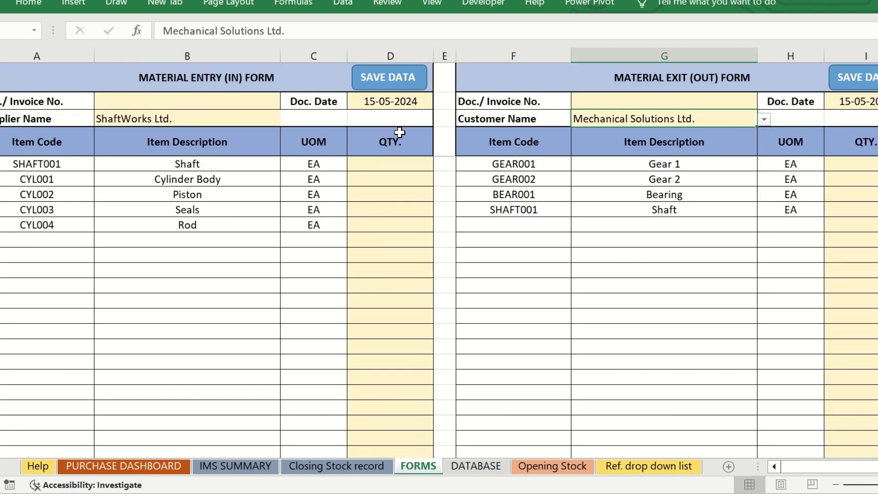
{"action": "left_click", "coordinate": [763, 120]}
{"action": "left_click", "coordinate": [714, 145]}
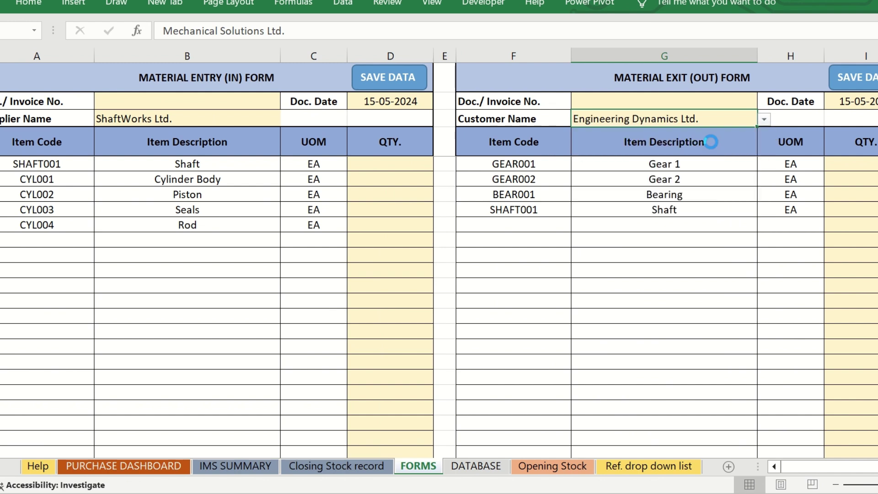
{"action": "left_click_drag", "start_coordinate": [550, 166], "coordinate": [775, 203]}
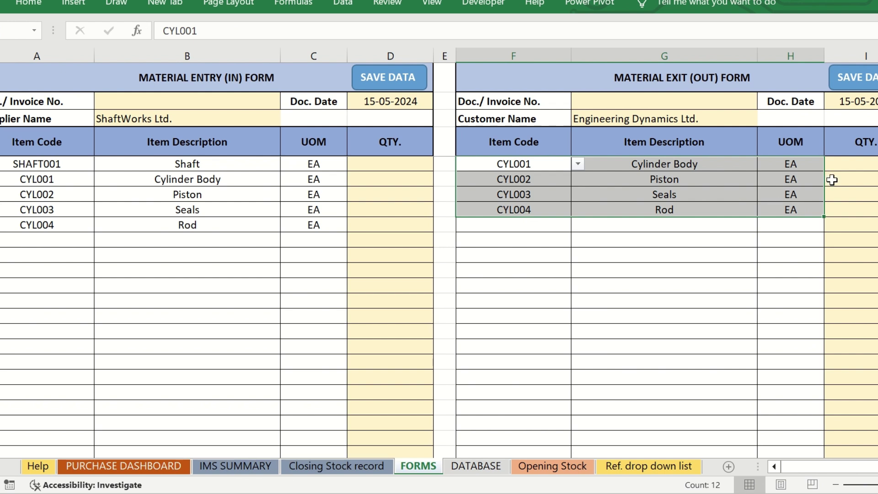
{"action": "left_click", "coordinate": [846, 169]}
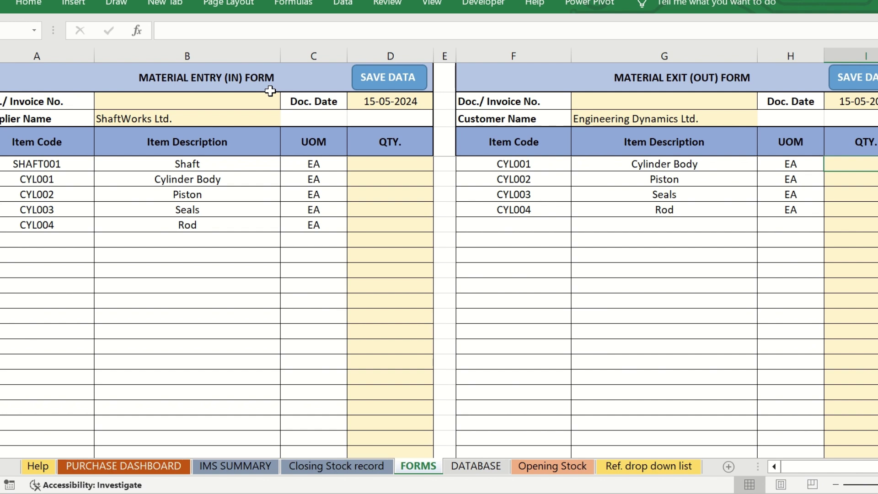
Set the Doc./ Invoice No. in the Material Entry (IN) form to INV789
{"action": "left_click", "coordinate": [251, 100]}
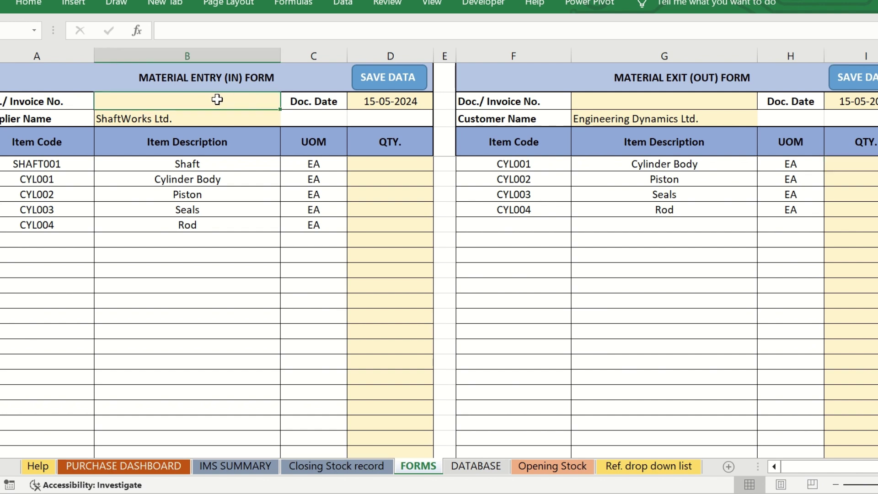
{"action": "type", "text": "INV789"}
{"action": "key", "text": "Return"}
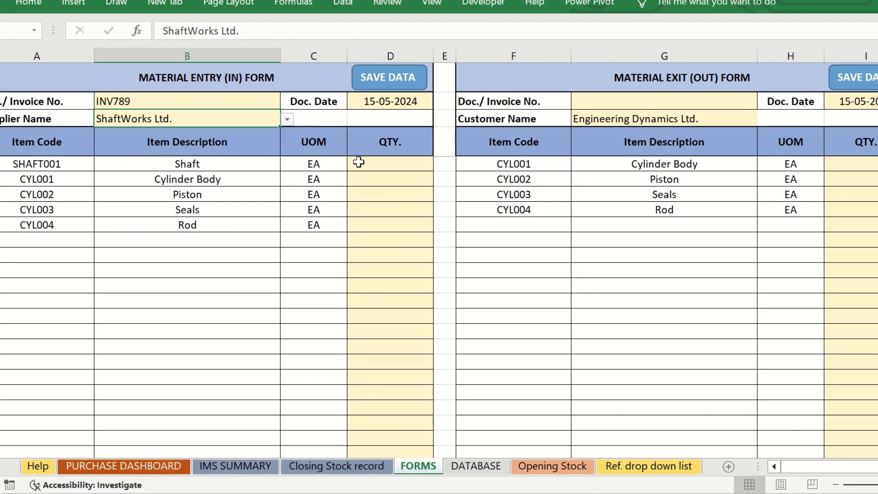
Enter quantities of 1200 for Piston and 1400 for Seals in the Material Entry (IN) form and save the entry
{"action": "left_click", "coordinate": [374, 177]}
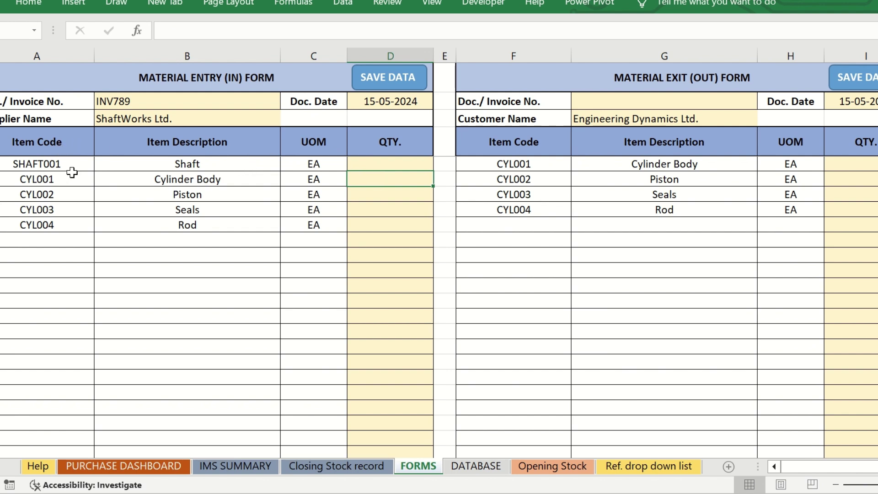
{"action": "left_click_drag", "start_coordinate": [75, 166], "coordinate": [75, 224]}
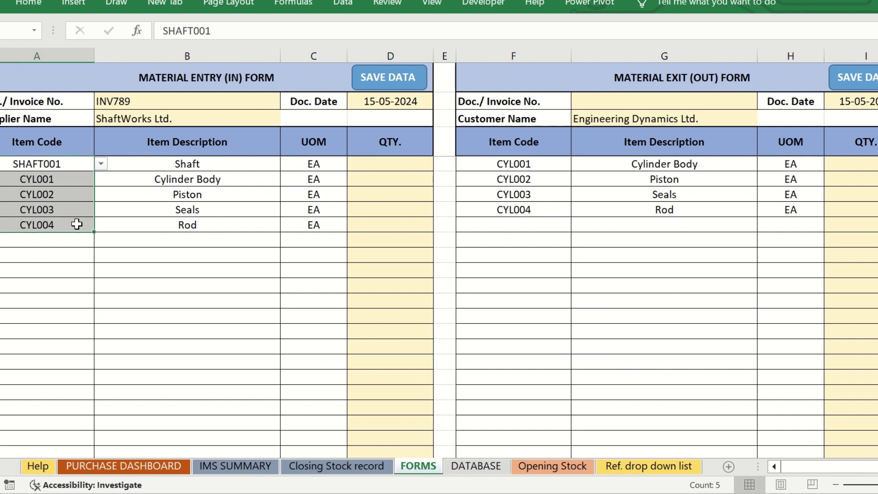
{"action": "left_click", "coordinate": [373, 193]}
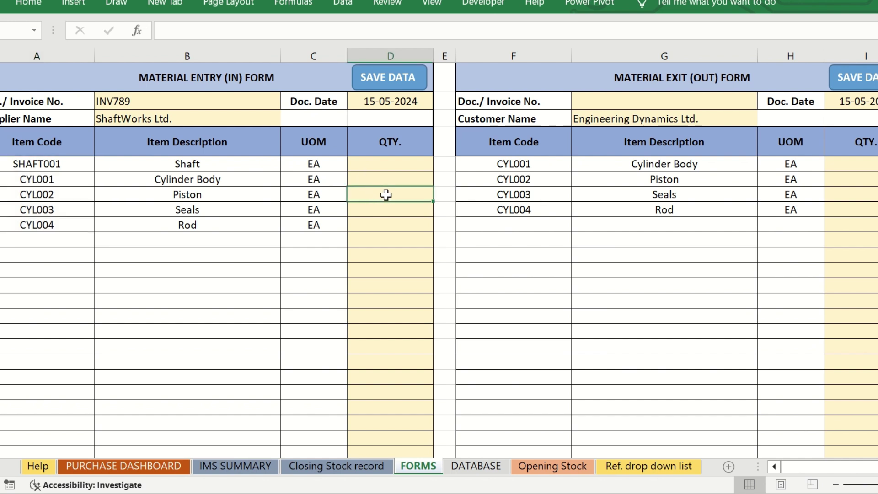
{"action": "type", "text": "1200"}
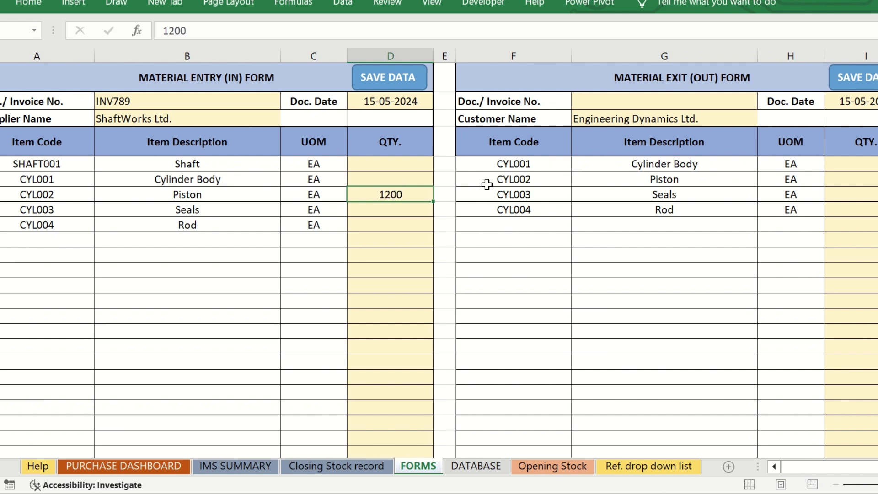
{"action": "key", "text": "Return"}
{"action": "type", "text": "1400"}
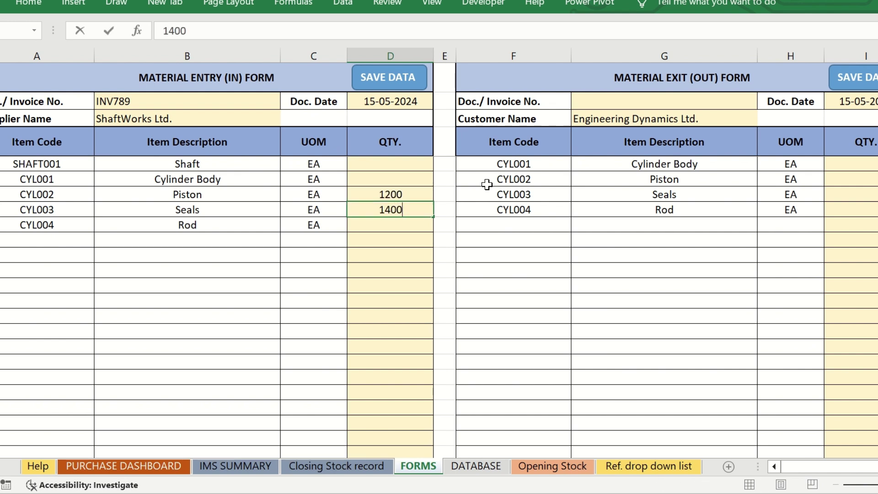
{"action": "key", "text": "Return"}
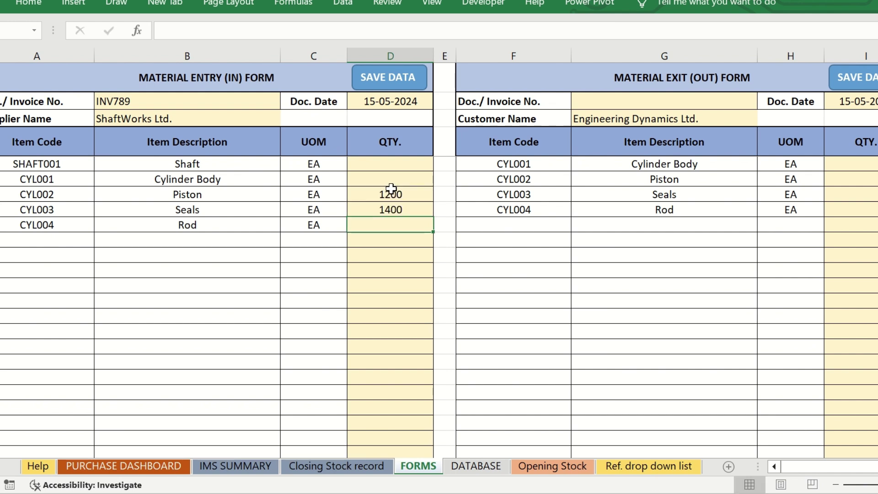
{"action": "left_click", "coordinate": [369, 82]}
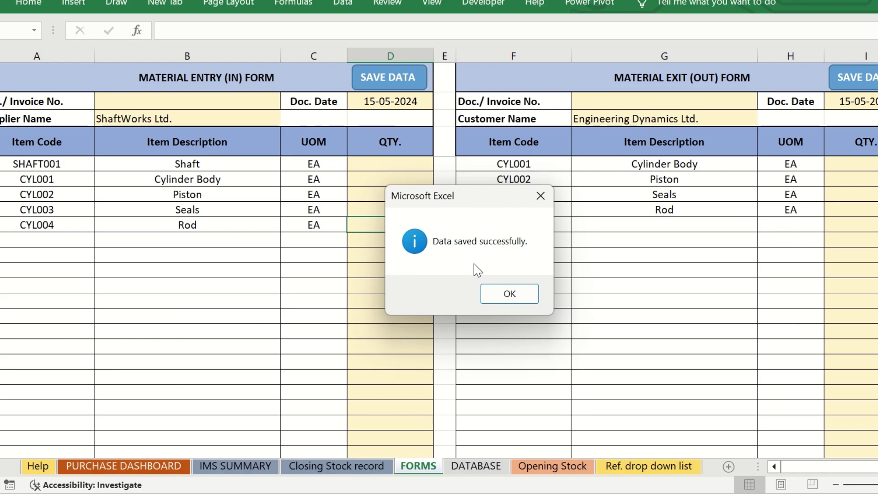
{"action": "left_click", "coordinate": [507, 293]}
Compare the saved Piston receipt on the DATABASE sheet and its Opening Stock value with its closing stock on the IMS SUMMARY sheet
{"action": "left_click", "coordinate": [475, 465]}
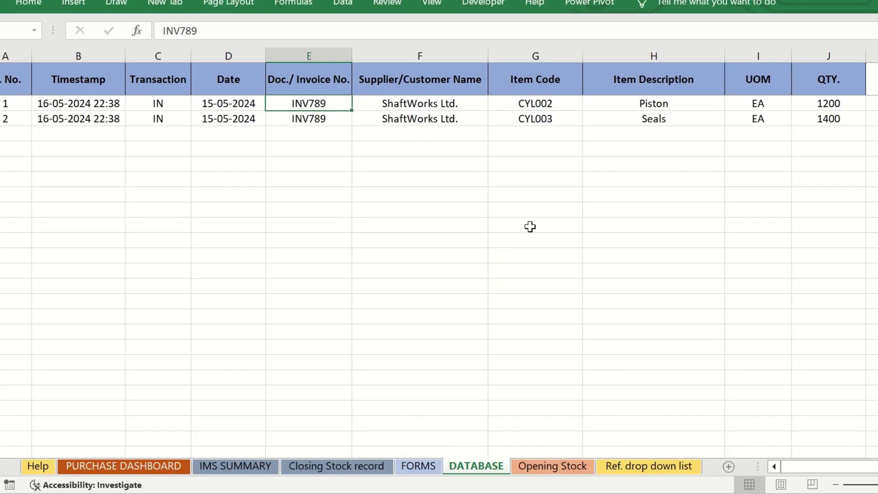
{"action": "left_click", "coordinate": [253, 466]}
{"action": "scroll", "coordinate": [683, 276], "scroll_direction": "right", "scroll_amount": 2}
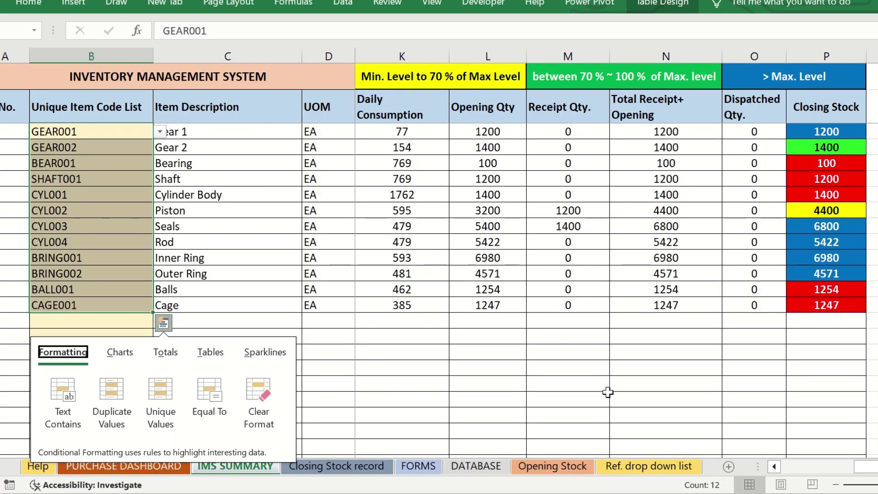
{"action": "left_click", "coordinate": [497, 466]}
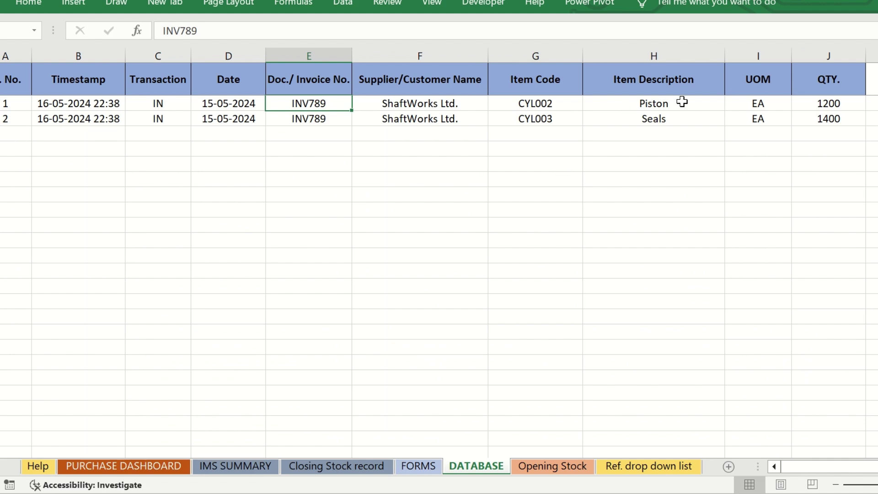
{"action": "left_click", "coordinate": [826, 103]}
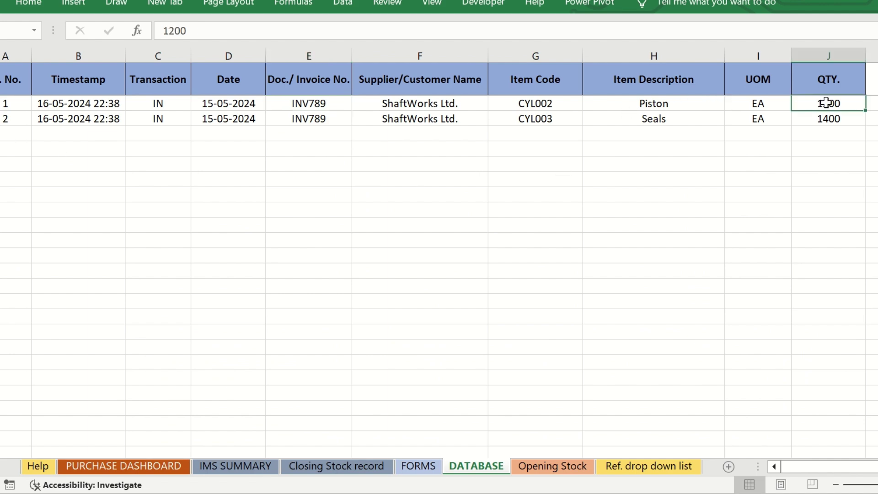
{"action": "left_click", "coordinate": [579, 466]}
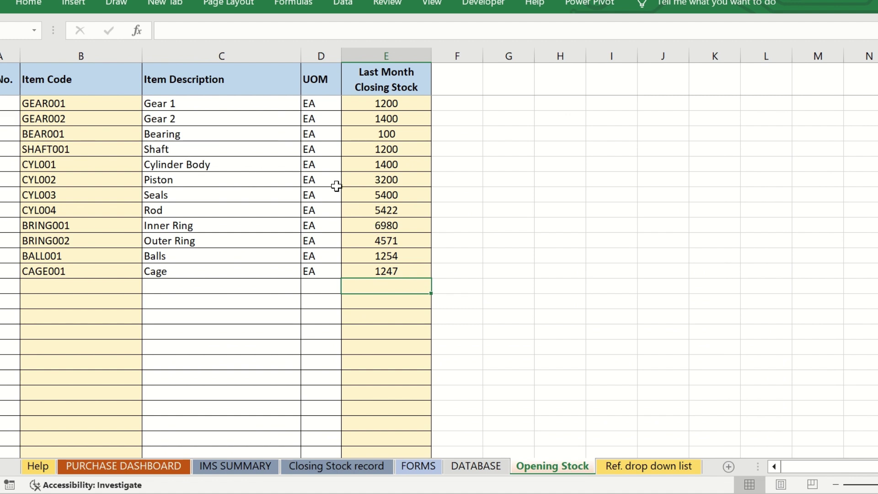
{"action": "left_click", "coordinate": [370, 180]}
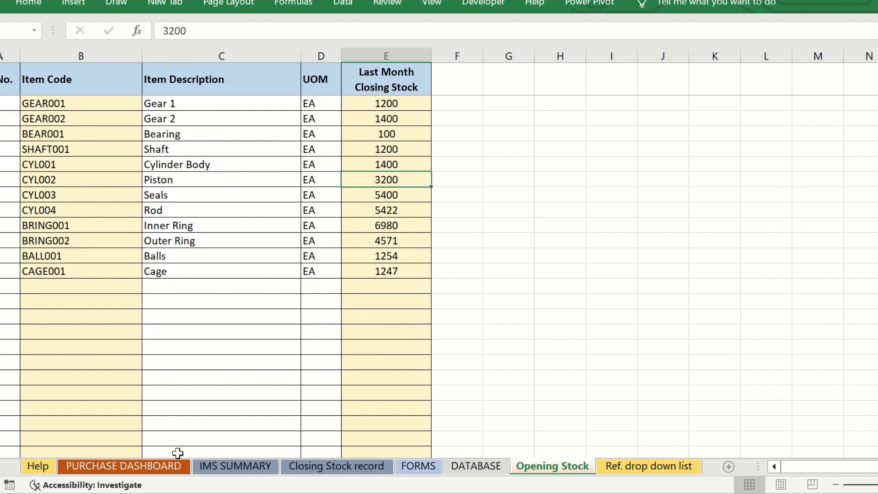
{"action": "left_click", "coordinate": [212, 467]}
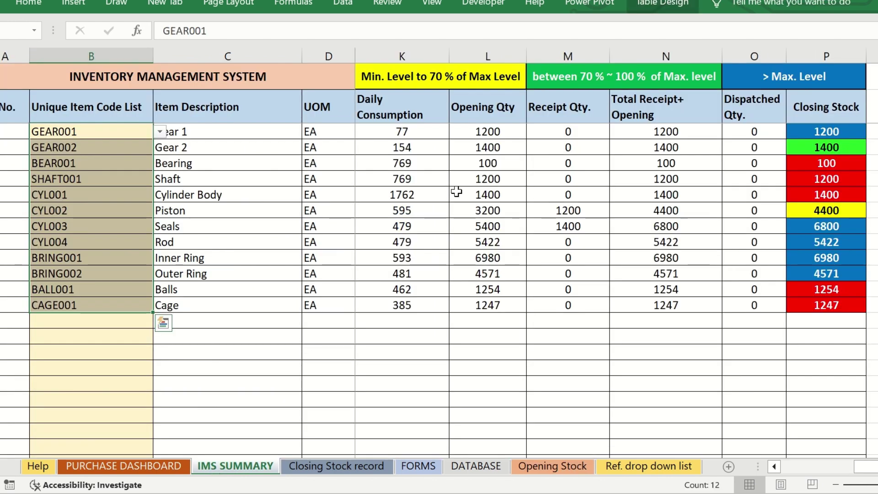
{"action": "left_click", "coordinate": [796, 213]}
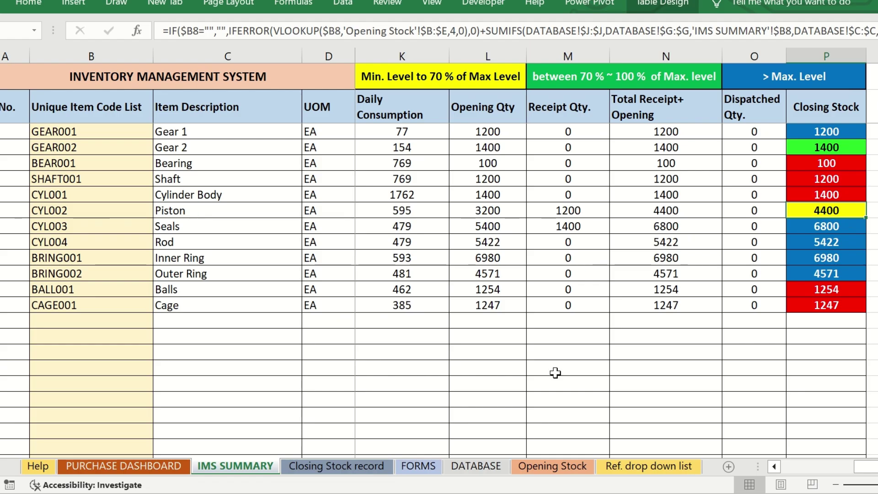
Set the Doc./ Invoice No. in the Material Exit (OUT) form on the FORMS sheet to INV789
{"action": "left_click", "coordinate": [421, 465]}
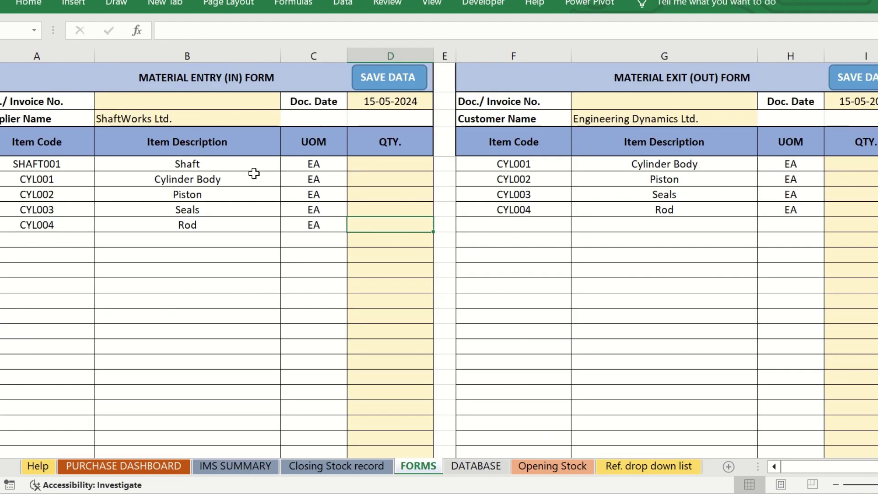
{"action": "left_click", "coordinate": [254, 174]}
{"action": "left_click", "coordinate": [633, 165]}
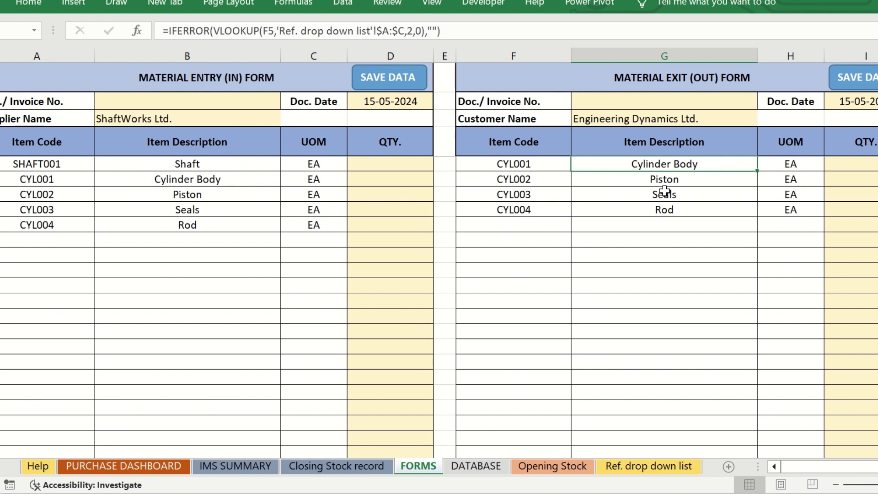
{"action": "scroll", "coordinate": [665, 191], "scroll_direction": "right", "scroll_amount": 3}
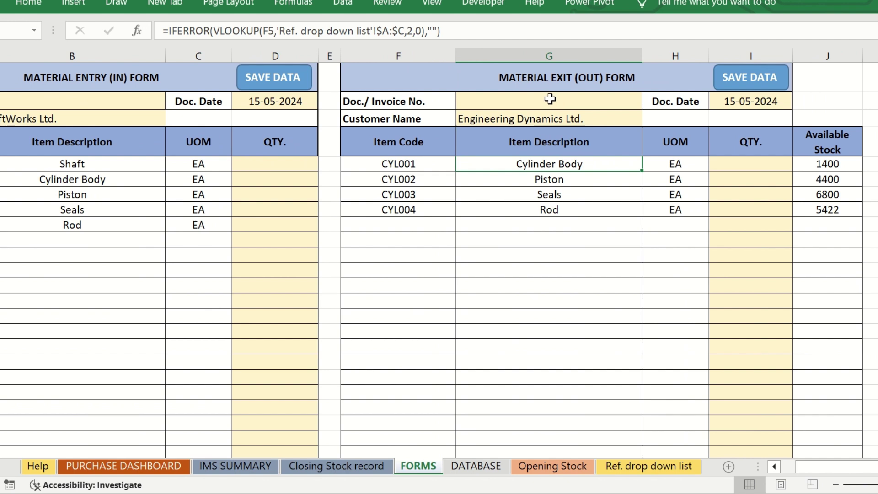
{"action": "left_click", "coordinate": [549, 99]}
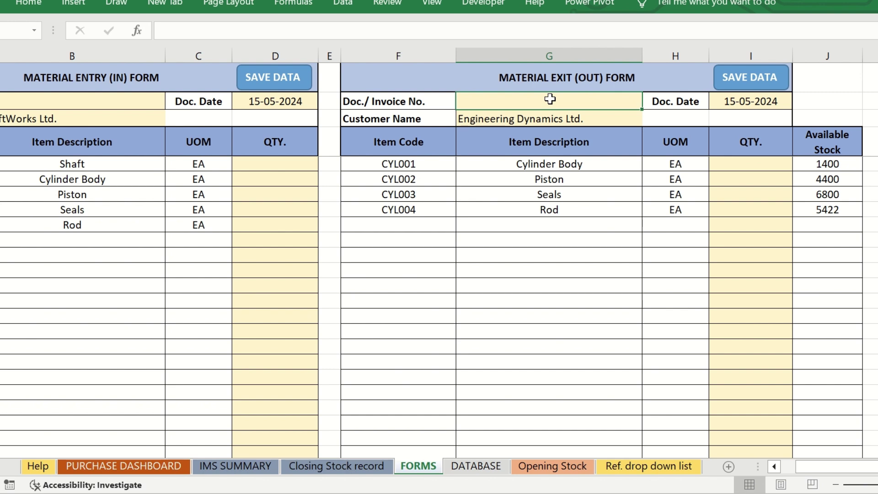
{"action": "type", "text": "IN"}
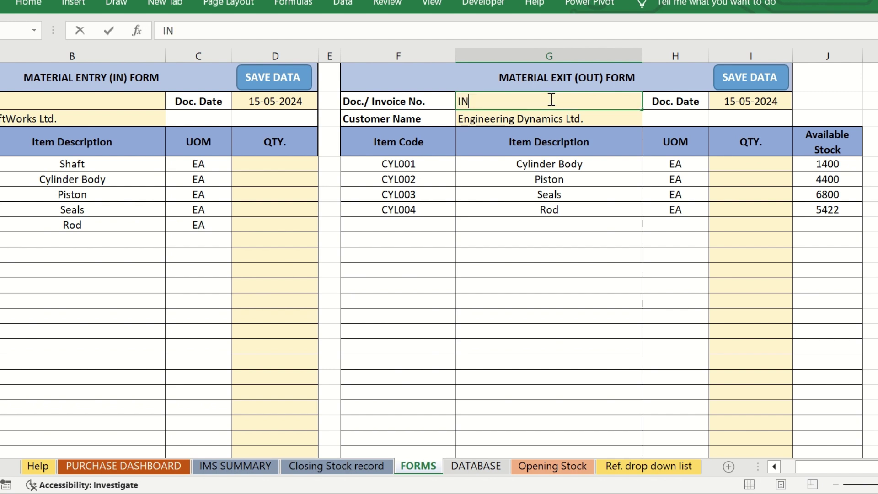
{"action": "type", "text": "V789"}
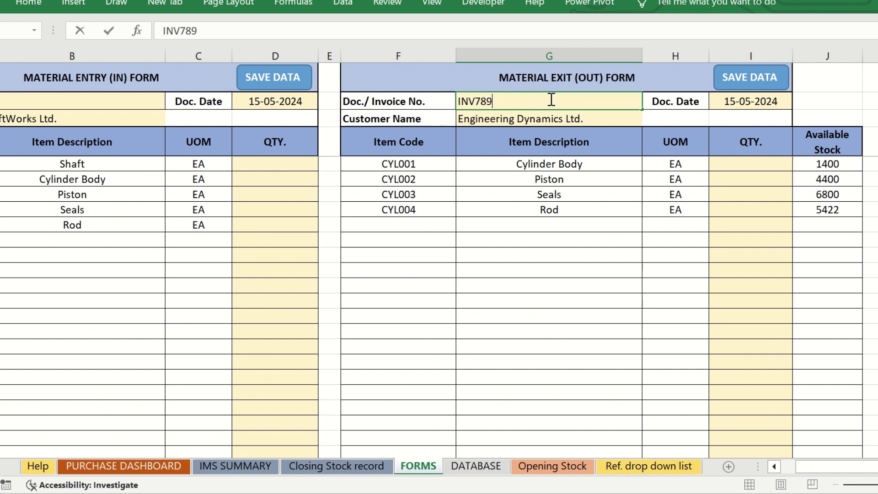
{"action": "key", "text": "Return"}
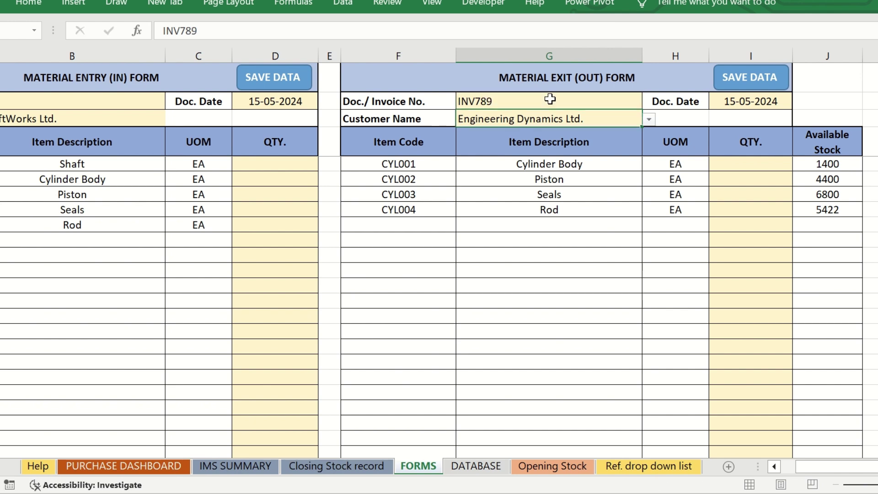
Set the customer name in the Material Exit (OUT) form to Mechanical Solutions Ltd. and review the available stock of its items
{"action": "left_click", "coordinate": [649, 119]}
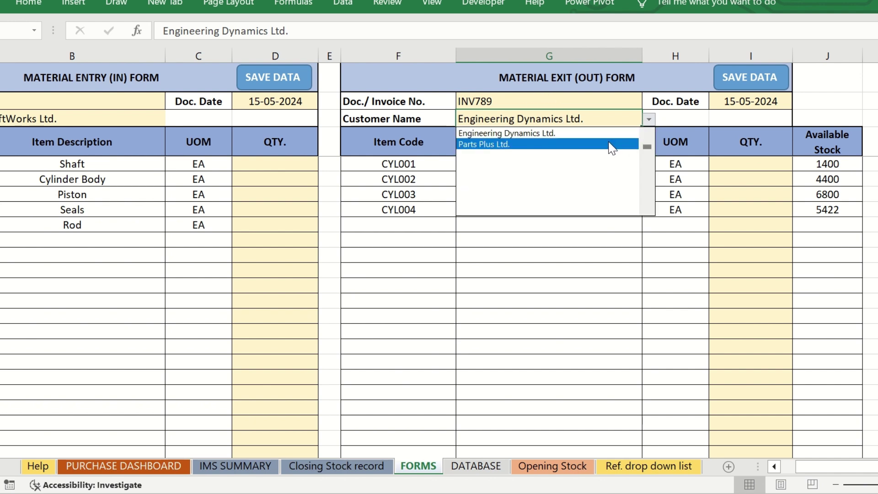
{"action": "left_click", "coordinate": [646, 136]}
{"action": "left_click", "coordinate": [647, 135]}
{"action": "left_click", "coordinate": [647, 136]}
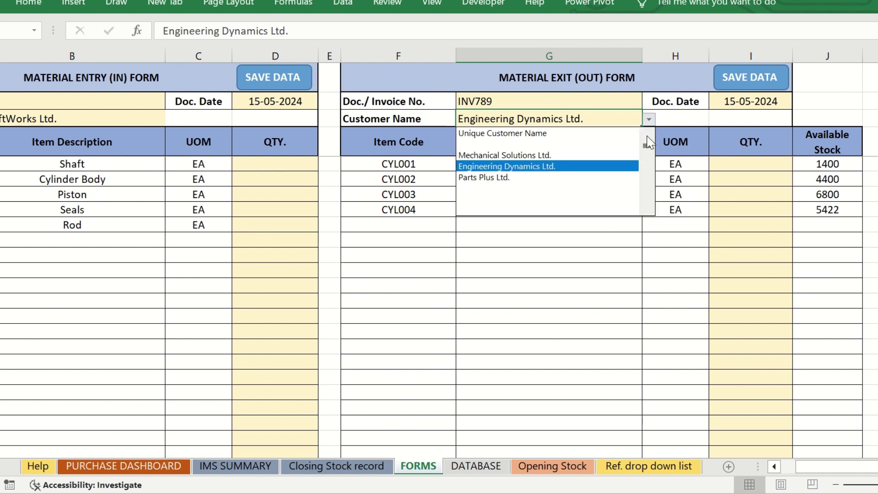
{"action": "left_click", "coordinate": [587, 155]}
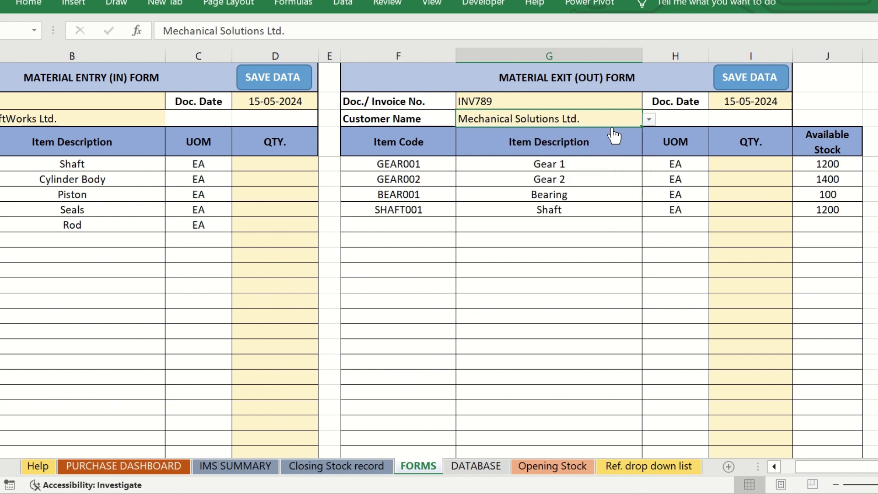
{"action": "left_click_drag", "start_coordinate": [447, 164], "coordinate": [662, 204]}
{"action": "left_click", "coordinate": [734, 168]}
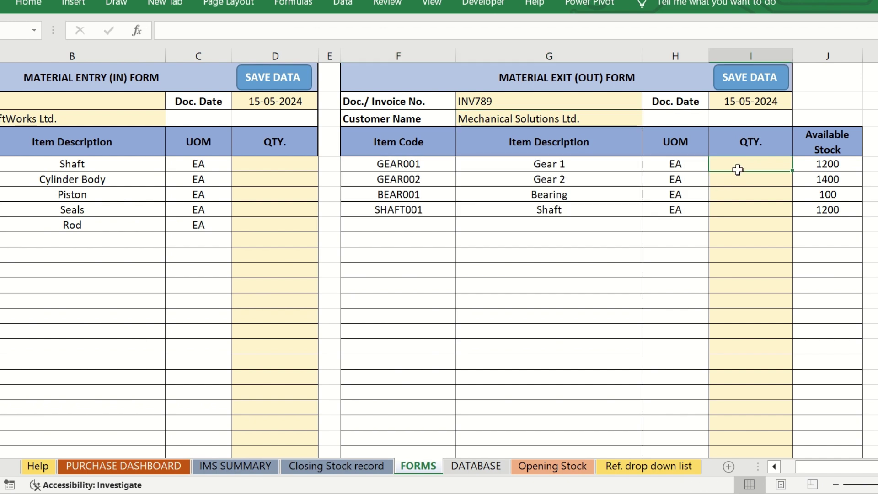
{"action": "left_click_drag", "start_coordinate": [828, 165], "coordinate": [827, 206]}
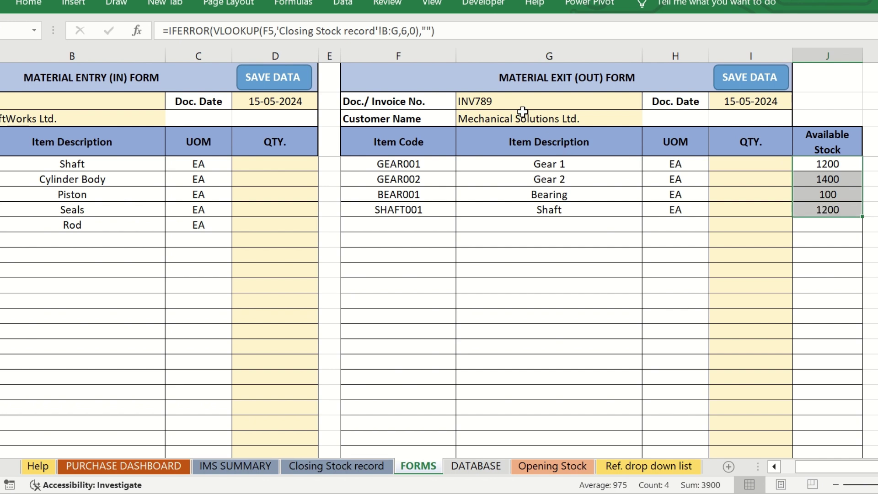
Try to save the Material Exit (OUT) form with DFGDG as the document date
{"action": "left_click", "coordinate": [547, 101]}
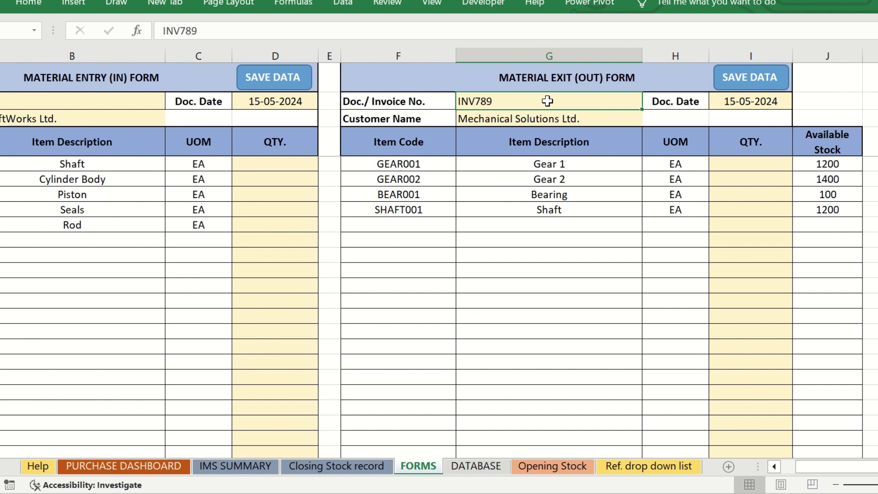
{"action": "left_click", "coordinate": [726, 101]}
{"action": "type", "text": "DFGDG"}
{"action": "key", "text": "ctrl+Return"}
{"action": "left_click_drag", "start_coordinate": [808, 89], "coordinate": [770, 76]}
{"action": "left_click", "coordinate": [770, 77]}
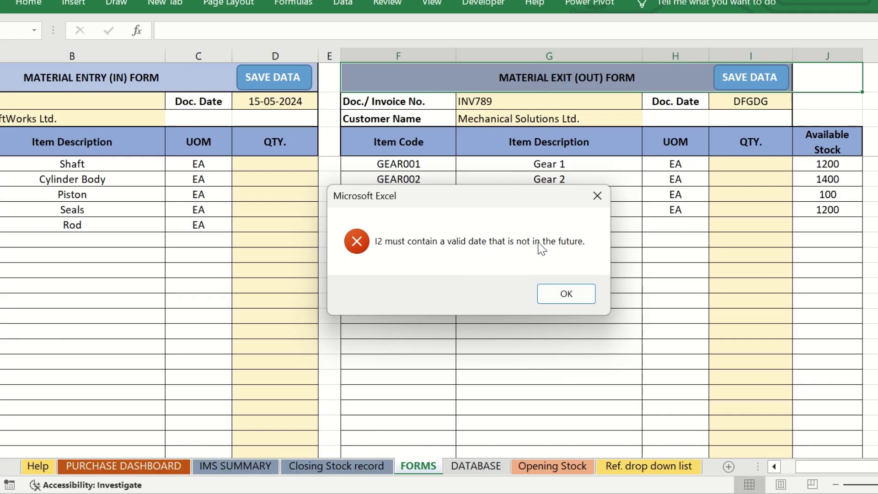
{"action": "left_click", "coordinate": [567, 294]}
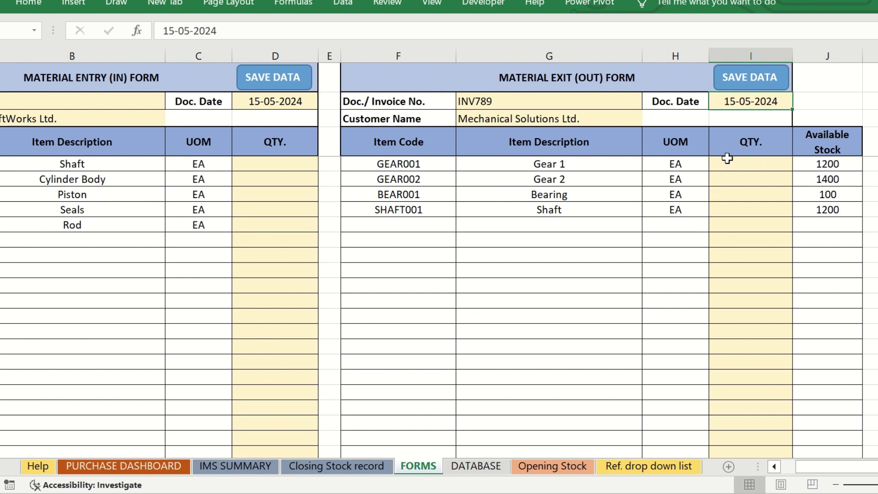
Try to save the Material Exit (OUT) form with a quantity of 1500 for Gear 2
{"action": "left_click", "coordinate": [744, 180]}
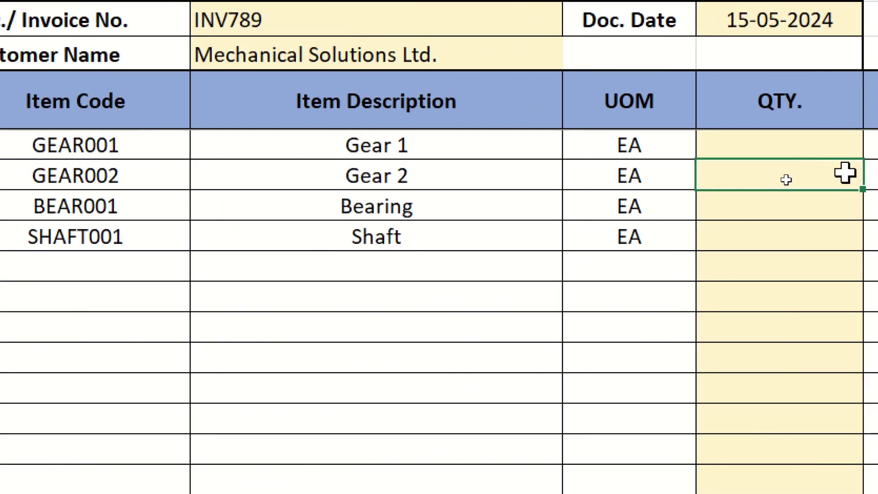
{"action": "left_click", "coordinate": [845, 181]}
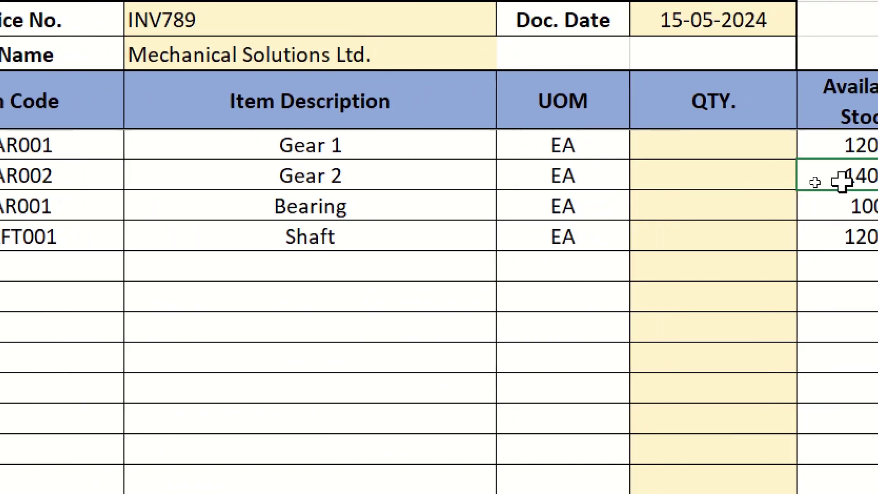
{"action": "left_click", "coordinate": [723, 176]}
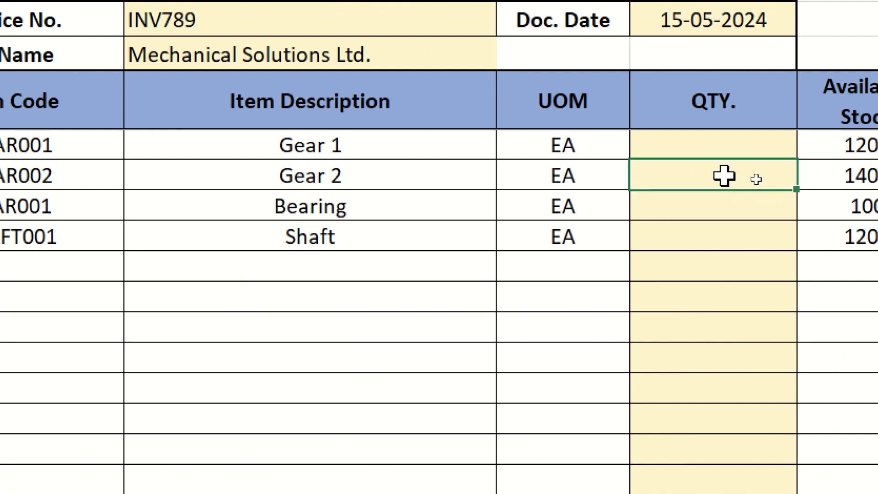
{"action": "type", "text": "1500"}
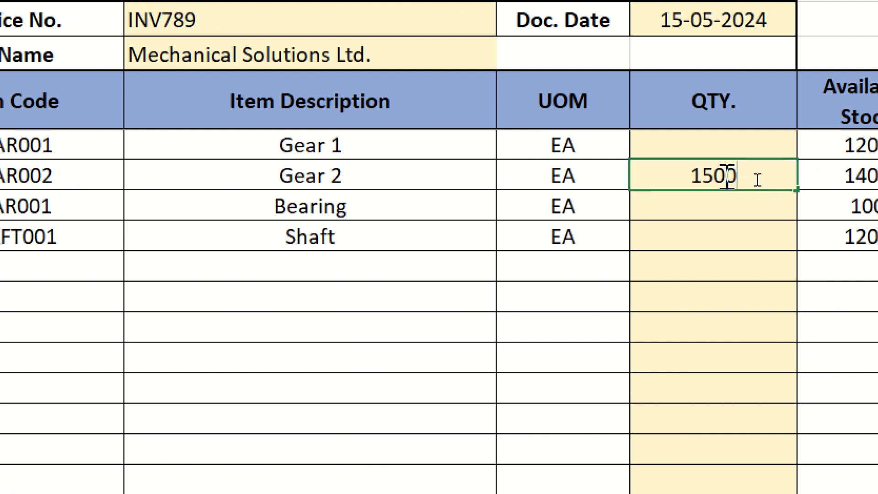
{"action": "key", "text": "Return"}
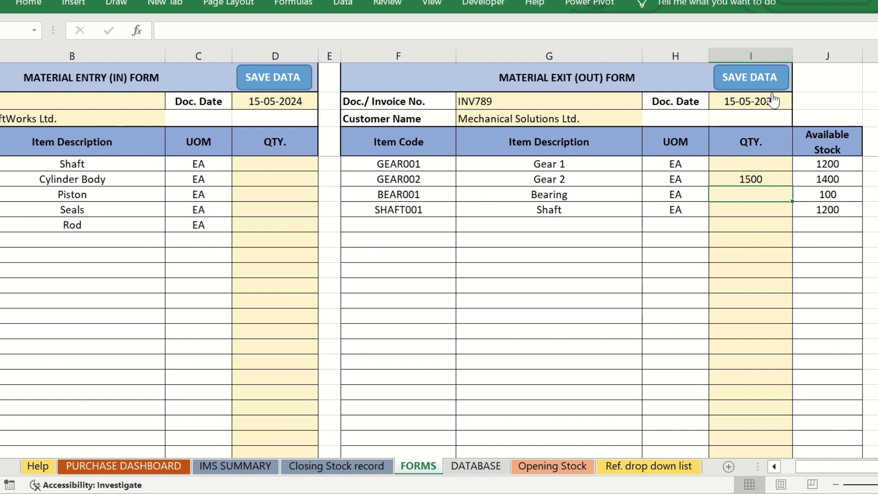
{"action": "left_click", "coordinate": [764, 82]}
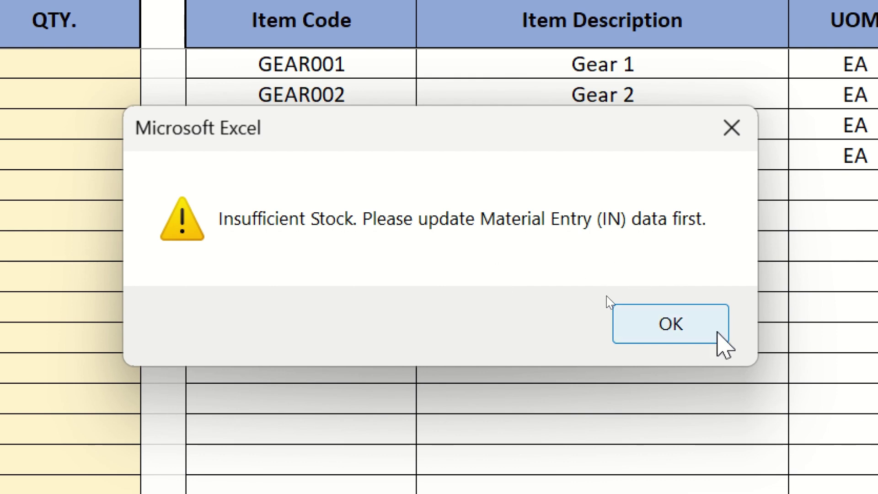
{"action": "left_click", "coordinate": [717, 325]}
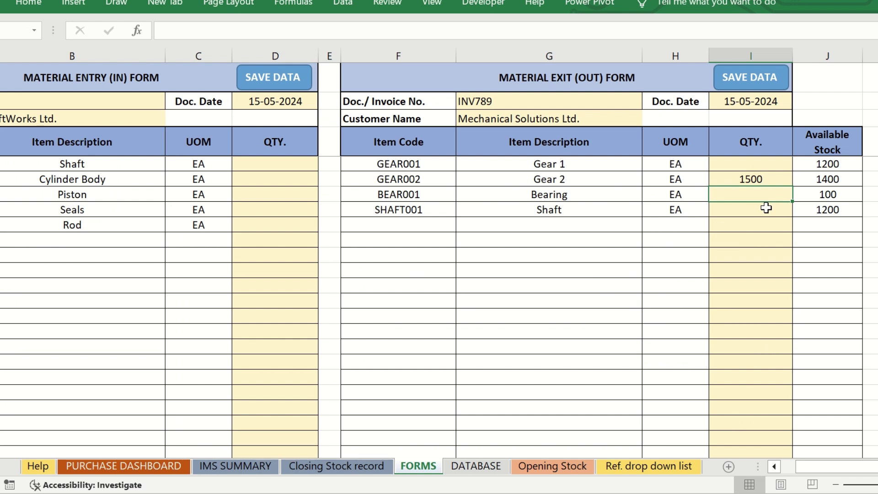
Set the Gear 2 quantity in the Material Exit (OUT) form to 500 and save the form data
{"action": "left_click", "coordinate": [768, 177]}
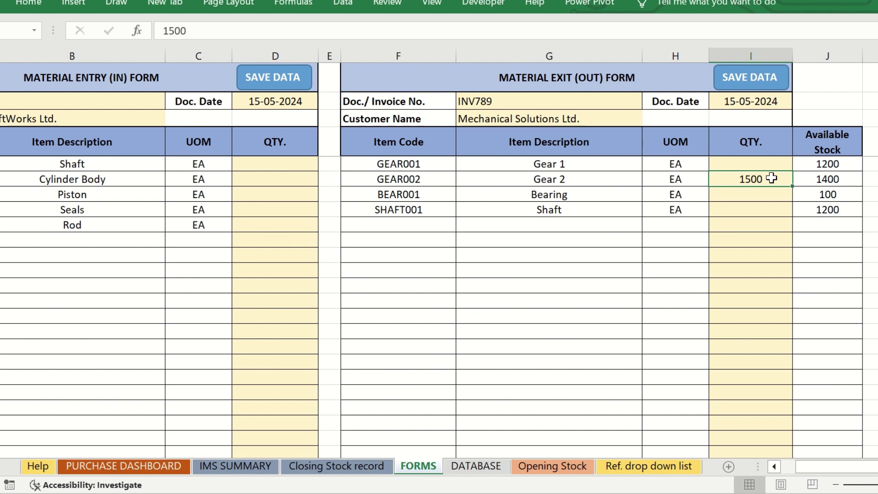
{"action": "left_click", "coordinate": [448, 181]}
{"action": "left_click", "coordinate": [836, 181]}
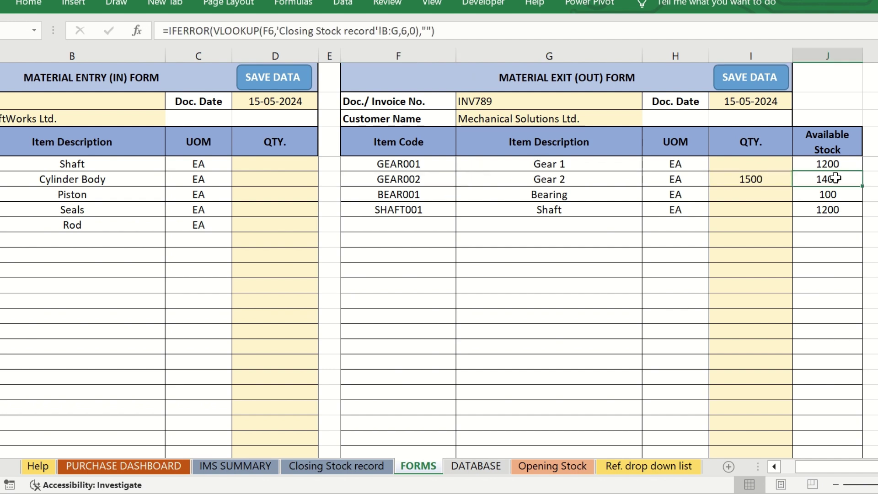
{"action": "left_click", "coordinate": [772, 181]}
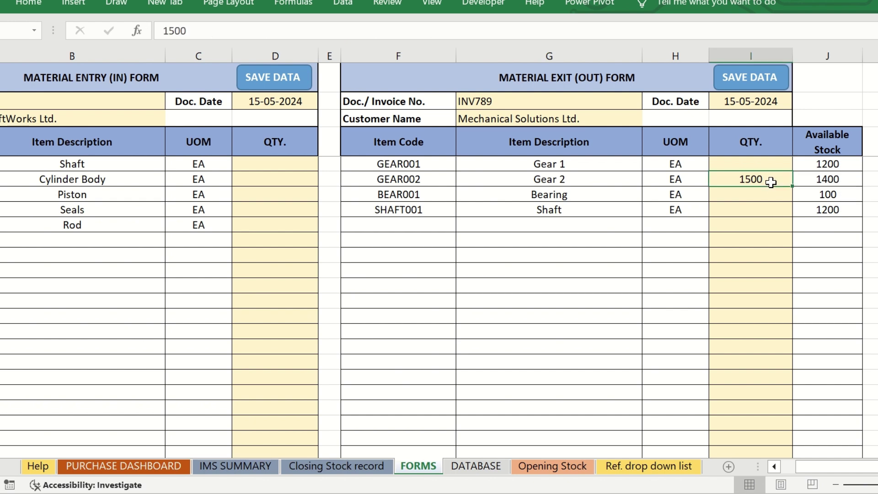
{"action": "type", "text": "500"}
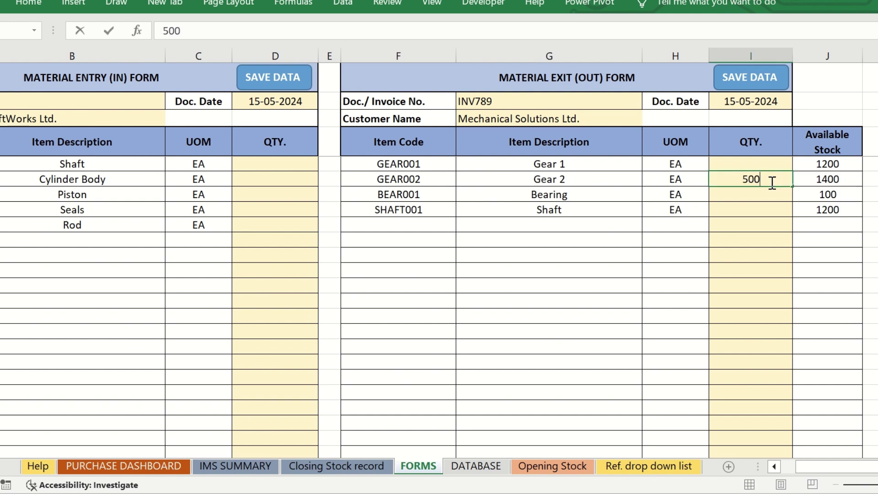
{"action": "key", "text": "Return"}
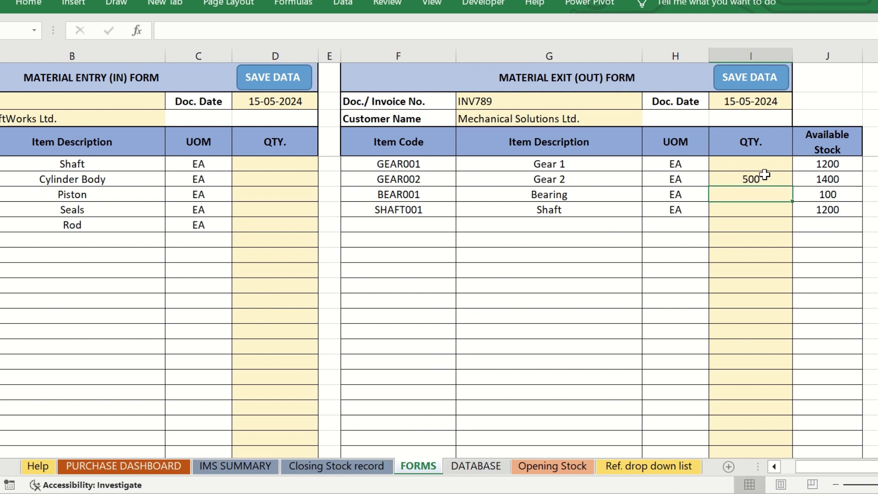
{"action": "left_click", "coordinate": [763, 178]}
{"action": "left_click", "coordinate": [767, 90]}
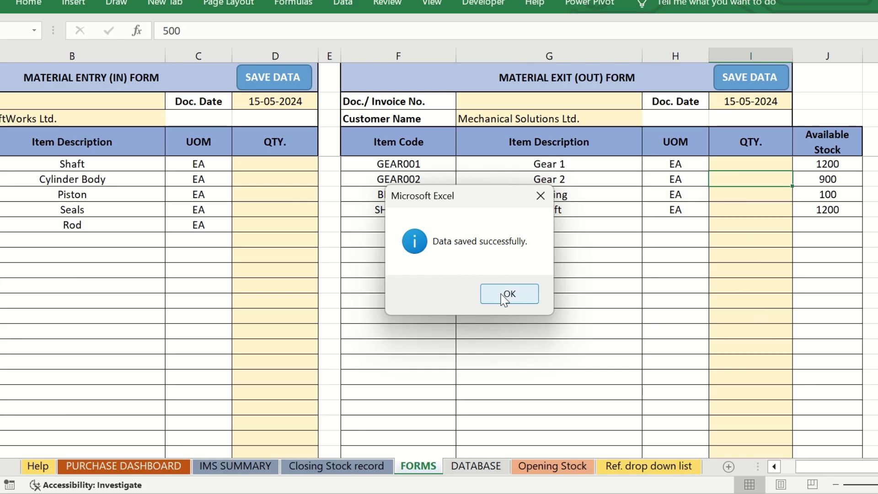
{"action": "left_click", "coordinate": [506, 294]}
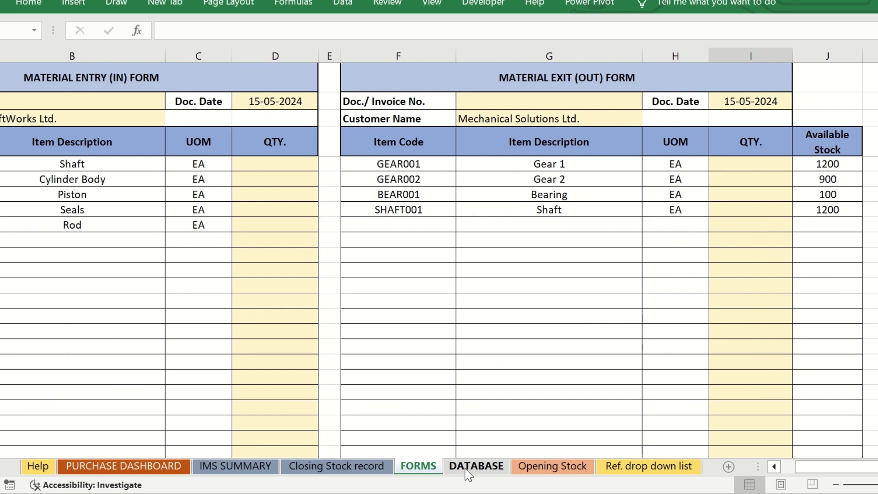
Review the most recent recorded time and its closing stock values on the Closing Stock record sheet
{"action": "left_click", "coordinate": [468, 467]}
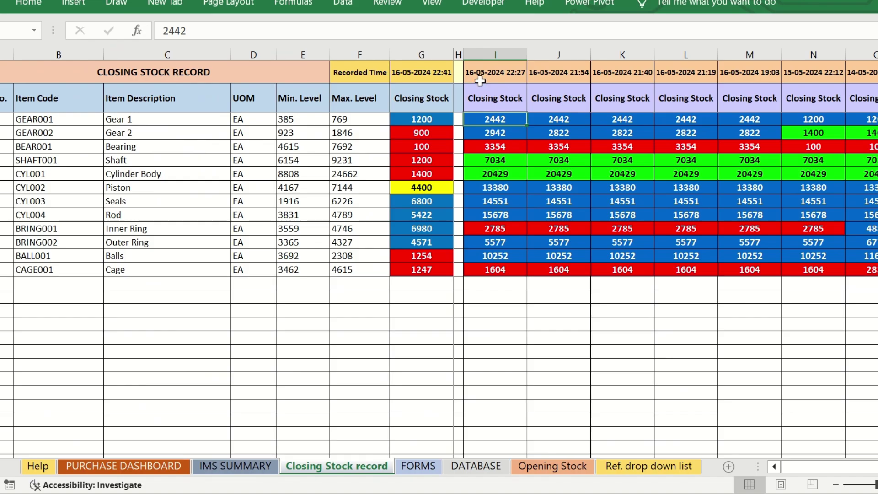
{"action": "left_click", "coordinate": [480, 81]}
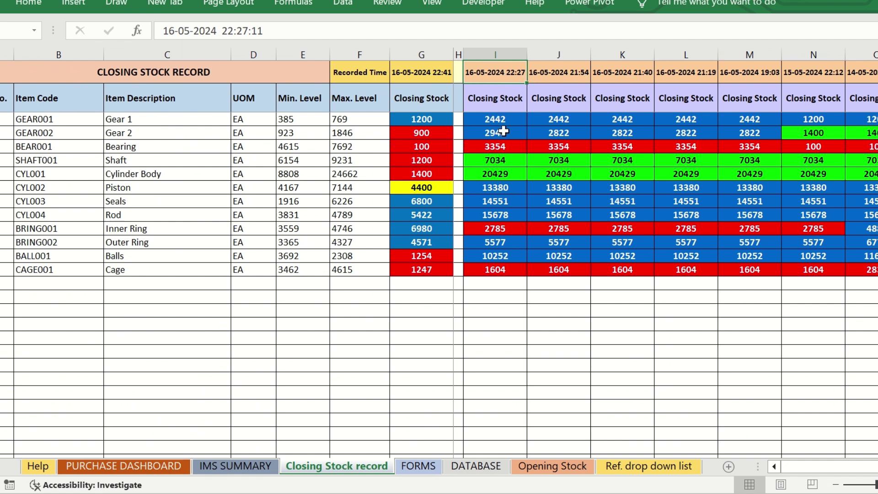
{"action": "left_click_drag", "start_coordinate": [503, 131], "coordinate": [497, 175]}
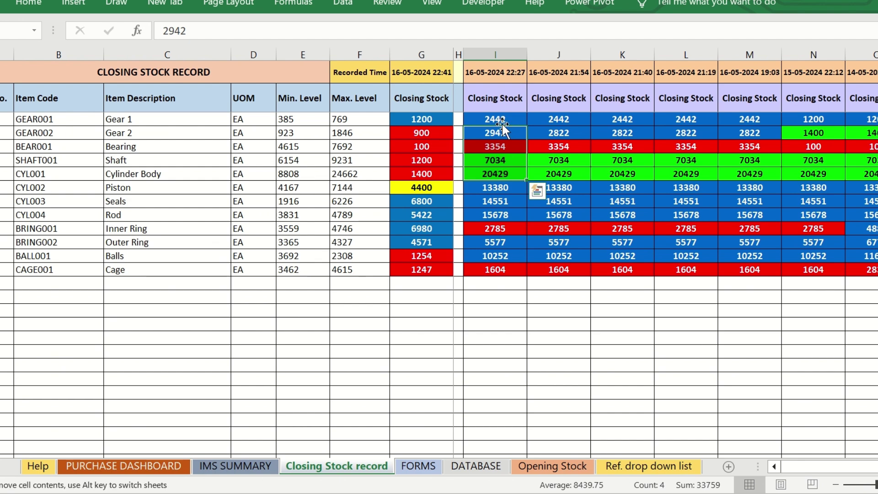
Save and close the workbook, and reopen How to use Excel Template Inventory Management System (IMS) to check the newest closing stock column
{"action": "key", "text": "alt+F4"}
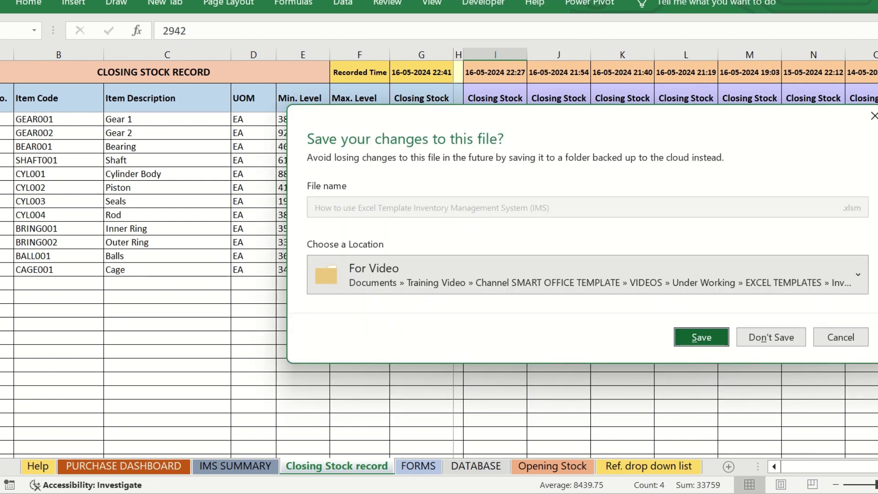
{"action": "left_click", "coordinate": [699, 335]}
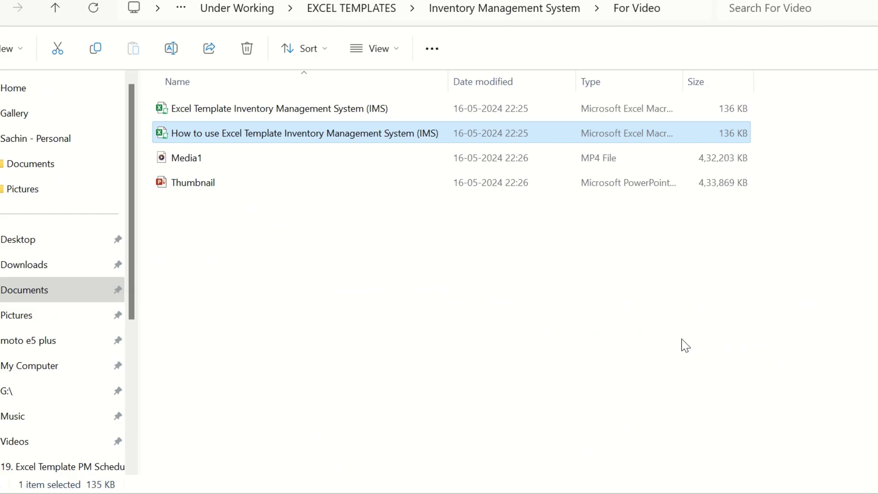
{"action": "double_click", "coordinate": [365, 137]}
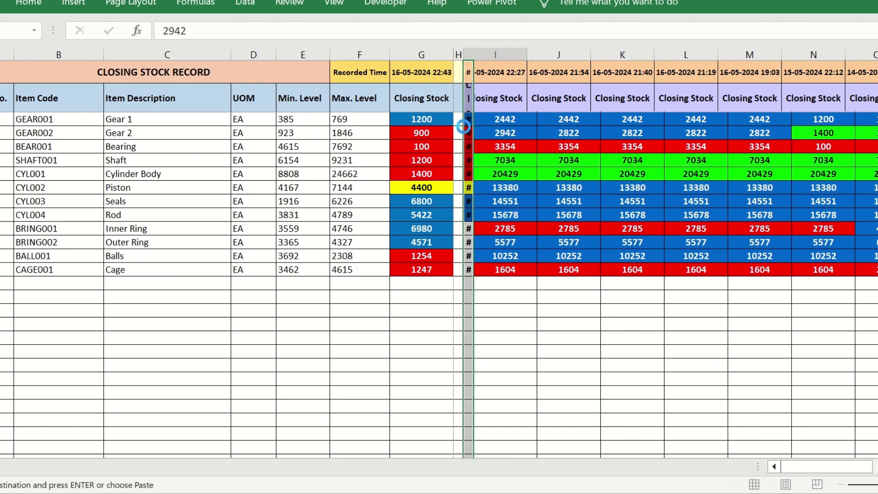
{"action": "left_click", "coordinate": [499, 128]}
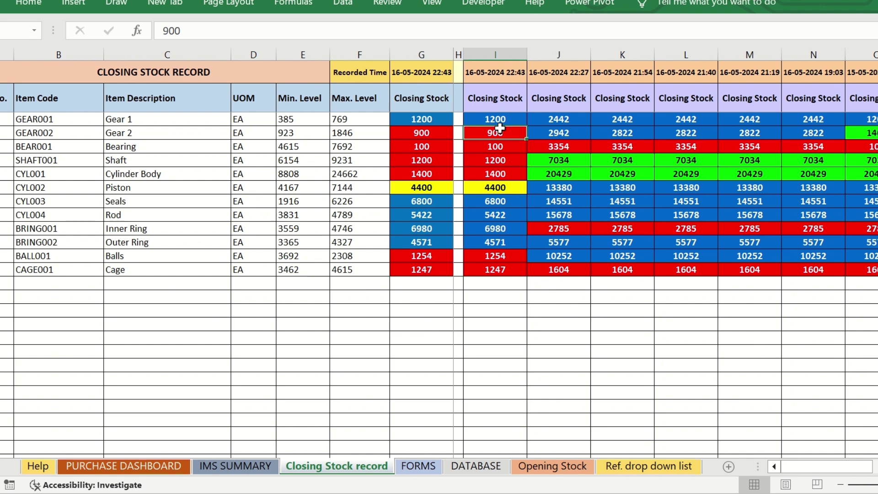
Examine the unique item codes, categories and Month Order Qty. values on the IMS SUMMARY sheet
{"action": "left_click", "coordinate": [235, 465]}
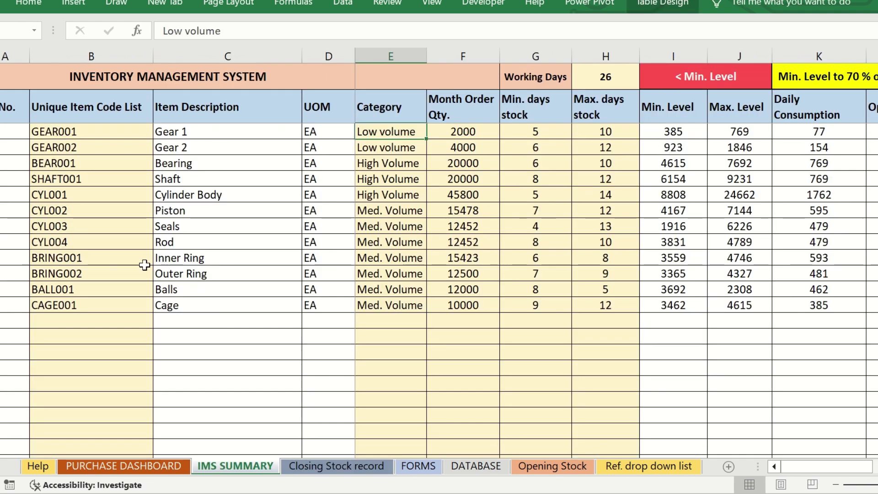
{"action": "left_click_drag", "start_coordinate": [108, 133], "coordinate": [102, 306]}
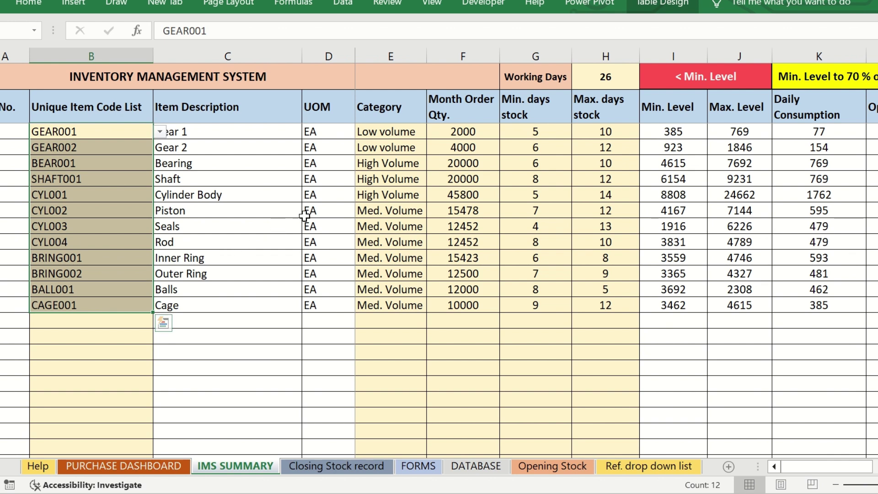
{"action": "left_click_drag", "start_coordinate": [390, 131], "coordinate": [390, 303]}
{"action": "left_click_drag", "start_coordinate": [470, 131], "coordinate": [468, 297]}
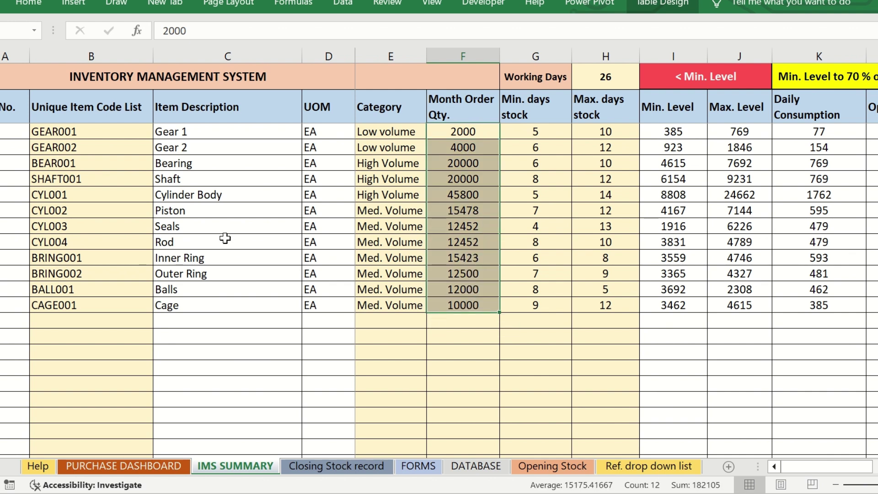
{"action": "left_click", "coordinate": [117, 131]}
{"action": "left_click_drag", "start_coordinate": [116, 131], "coordinate": [111, 306]}
{"action": "left_click_drag", "start_coordinate": [470, 132], "coordinate": [472, 304]}
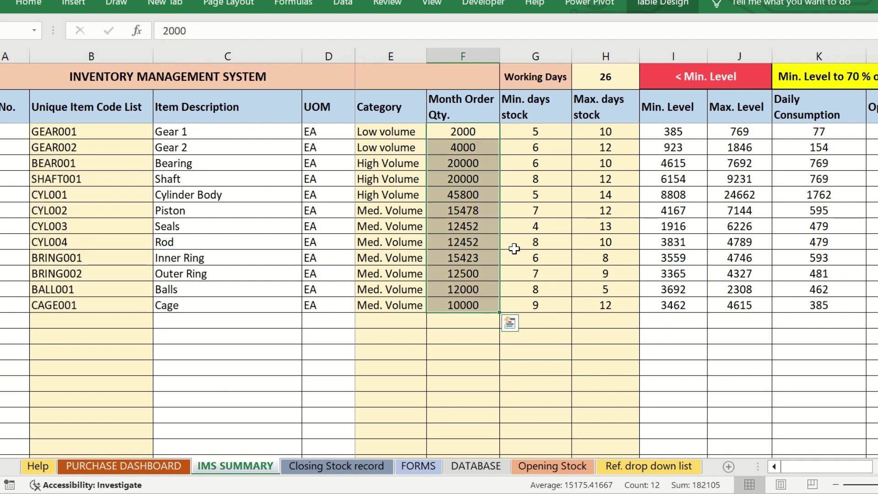
Examine the Min. days stock and Max. days stock entries of the items on the IMS SUMMARY sheet
{"action": "left_click", "coordinate": [563, 132]}
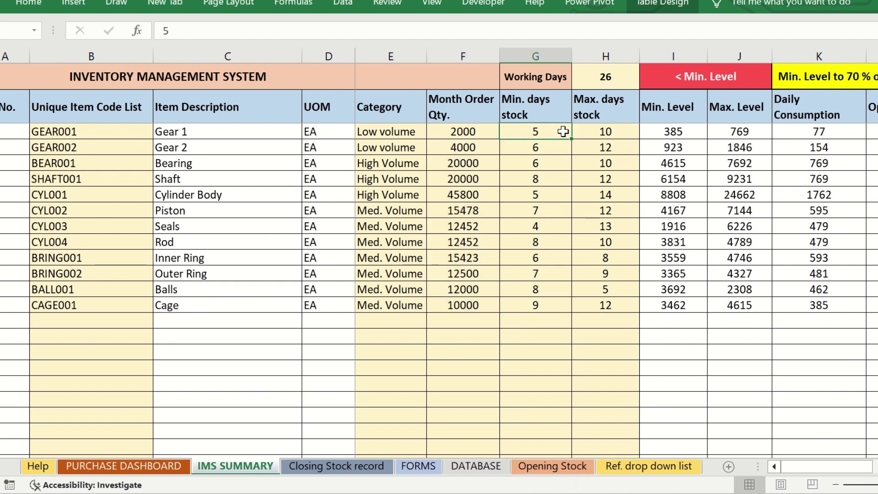
{"action": "left_click", "coordinate": [592, 134]}
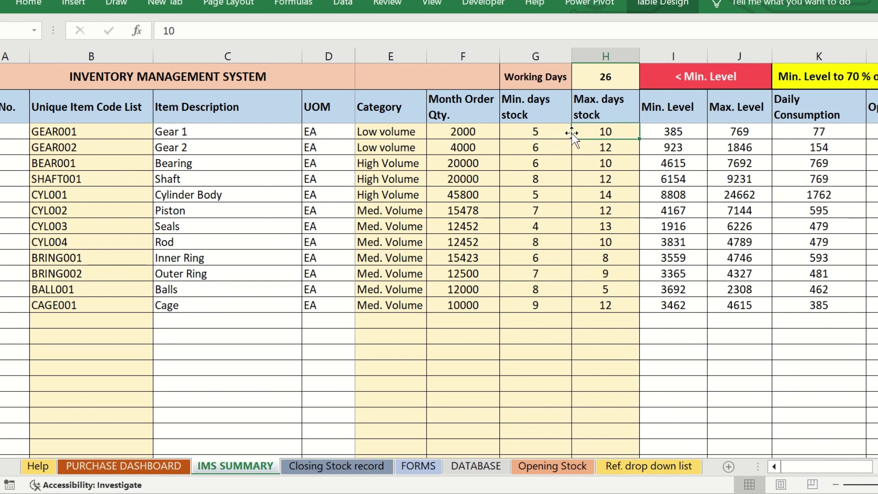
{"action": "left_click_drag", "start_coordinate": [560, 132], "coordinate": [546, 298]}
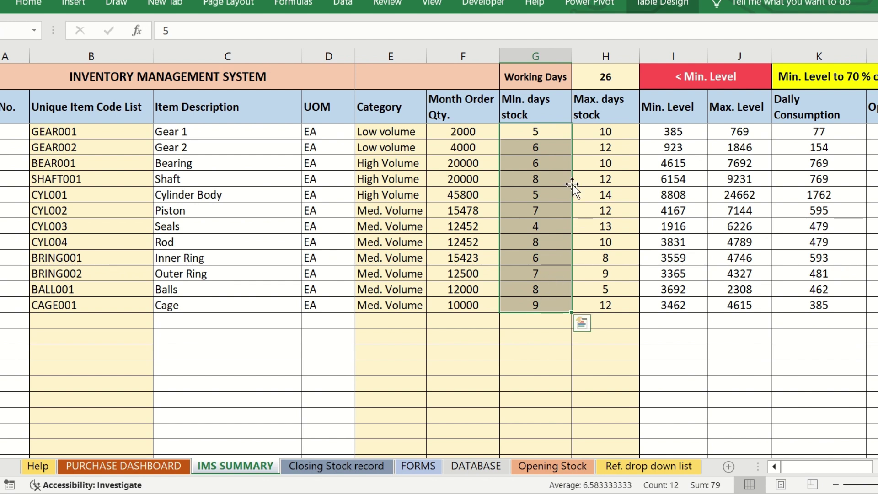
{"action": "left_click", "coordinate": [547, 132]}
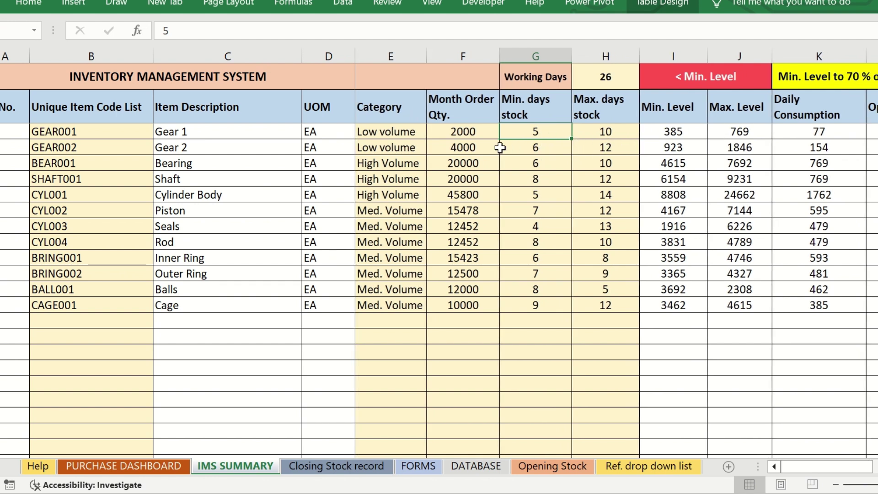
Examine how Daily Consumption relates to Month Order Qty. and Working Days, and check Gear 1's Min. days stock
{"action": "left_click", "coordinate": [487, 135]}
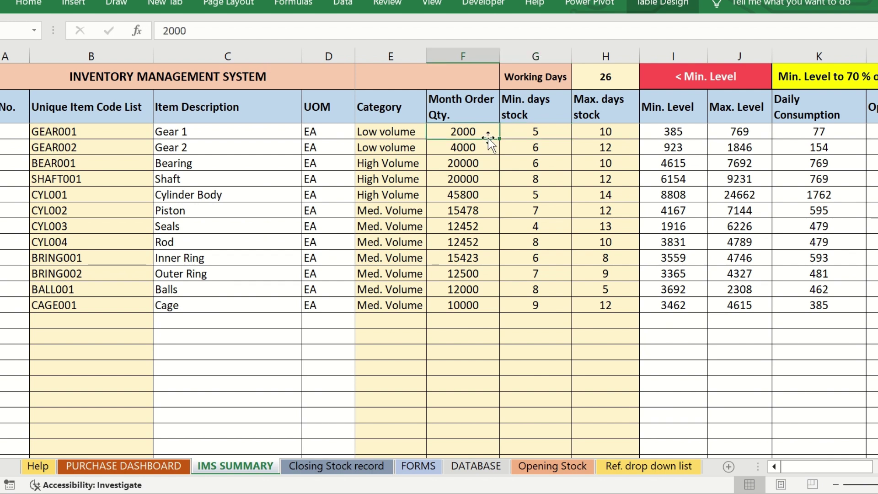
{"action": "left_click", "coordinate": [794, 131]}
{"action": "left_click", "coordinate": [623, 86]}
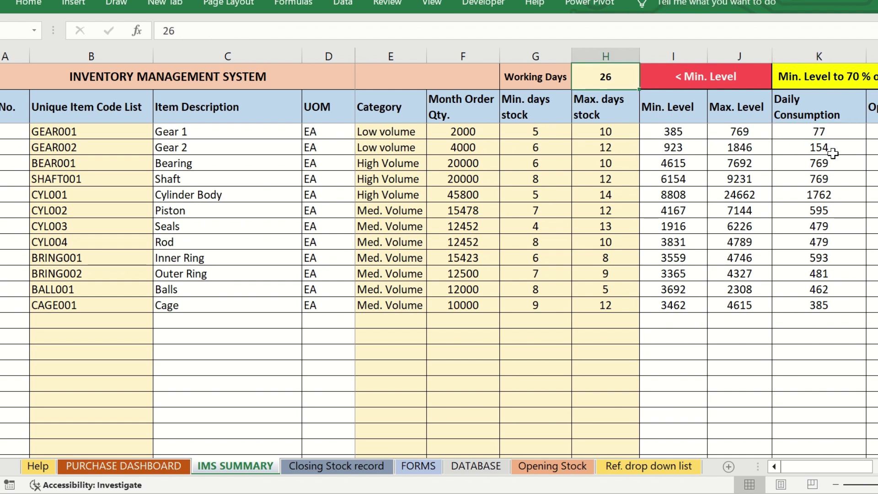
{"action": "left_click", "coordinate": [816, 128]}
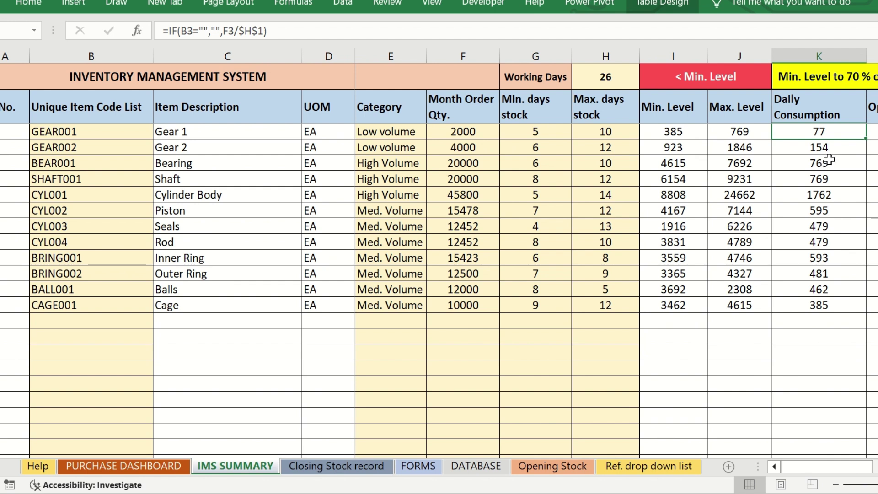
{"action": "left_click_drag", "start_coordinate": [828, 133], "coordinate": [819, 303]}
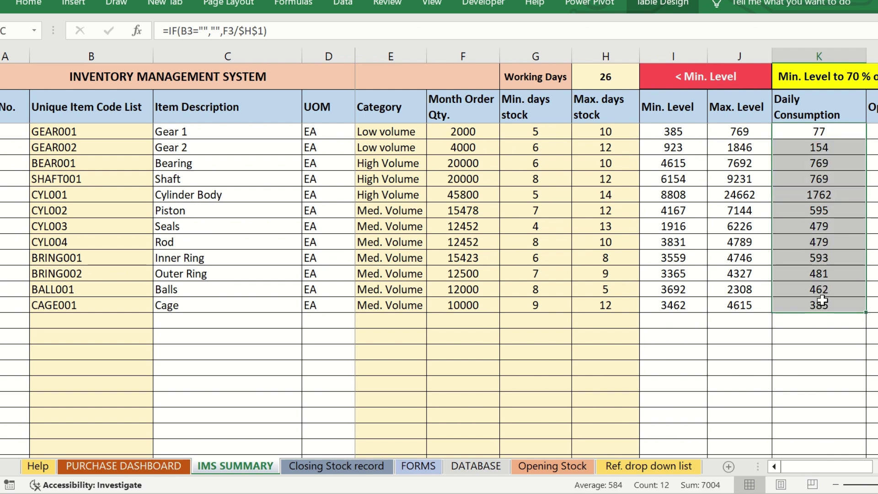
{"action": "left_click_drag", "start_coordinate": [480, 130], "coordinate": [468, 299]}
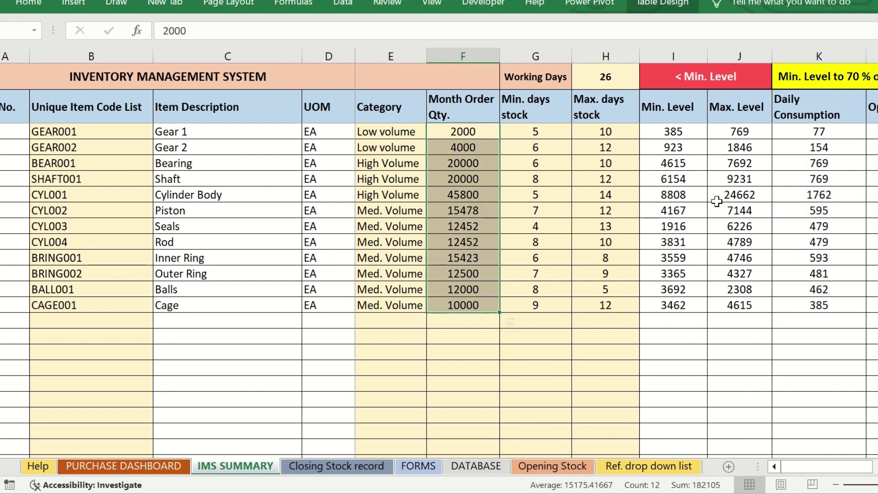
{"action": "left_click", "coordinate": [563, 130]}
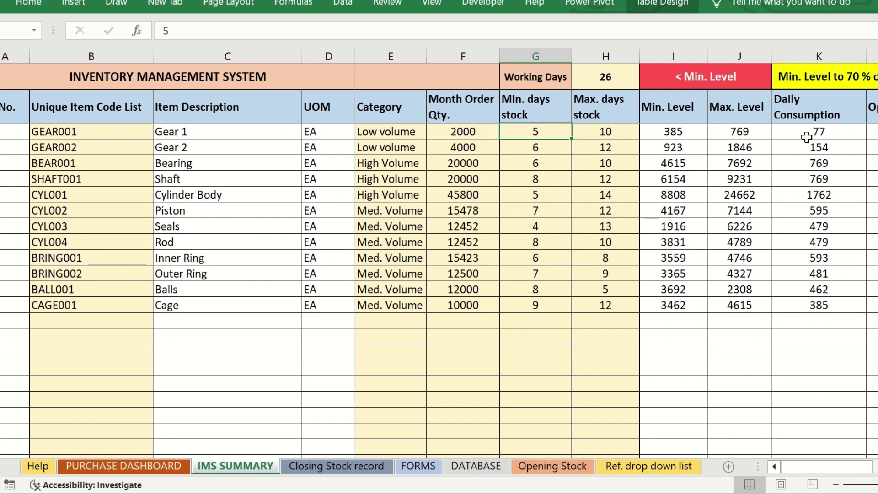
Examine how Gear 1's Min. Level and Max. Level derive from Daily Consumption and the min. and max. days stock
{"action": "left_click", "coordinate": [699, 132]}
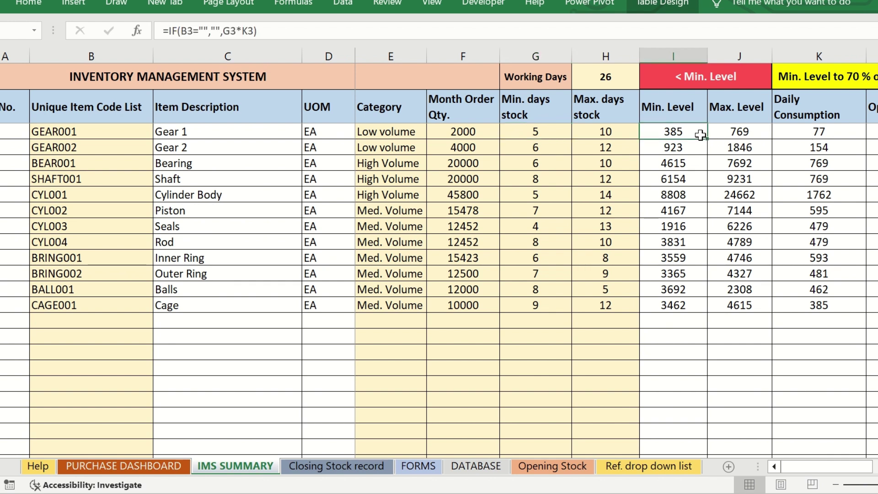
{"action": "left_click", "coordinate": [628, 134]}
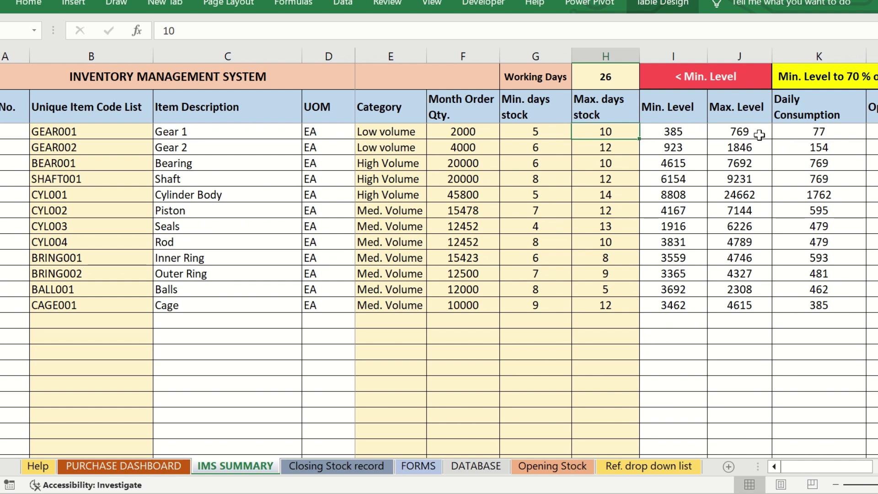
{"action": "left_click", "coordinate": [741, 133]}
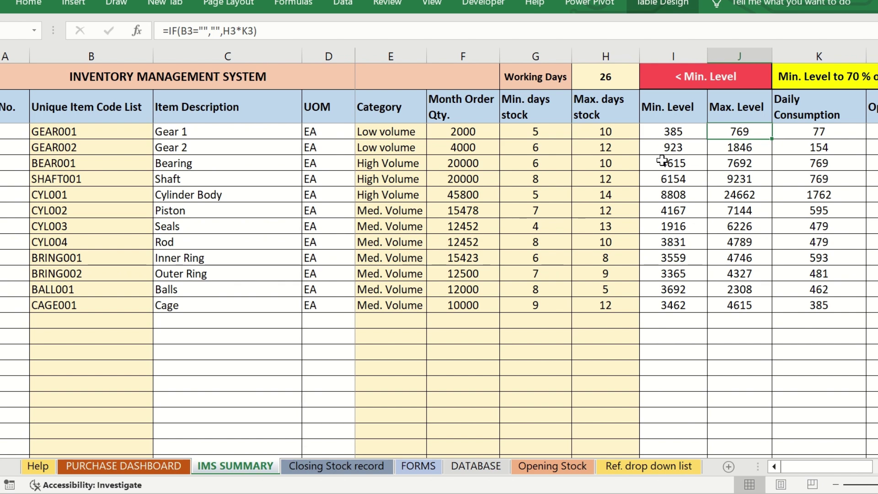
Examine the Closing Stock column for all items against the four colour-coded stock level ranges in the IMS SUMMARY header
{"action": "scroll", "coordinate": [660, 160], "scroll_direction": "right", "scroll_amount": 3}
{"action": "scroll", "coordinate": [660, 160], "scroll_direction": "right", "scroll_amount": 3}
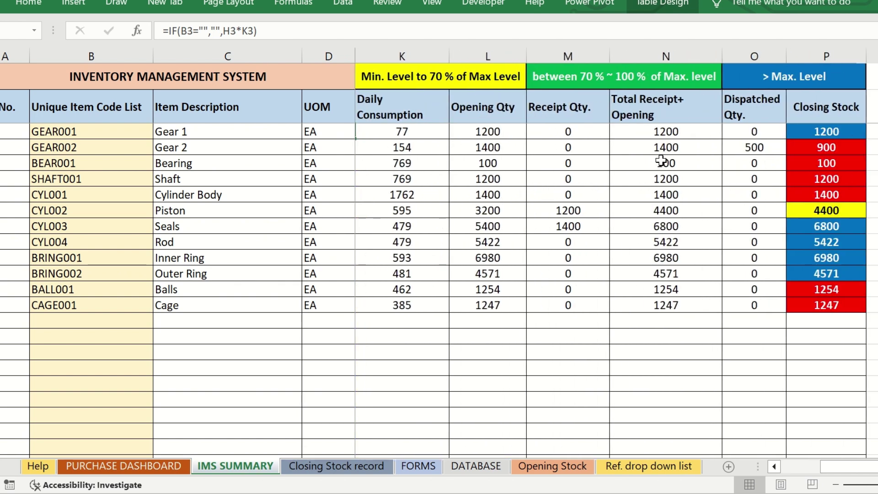
{"action": "left_click_drag", "start_coordinate": [803, 137], "coordinate": [807, 304]}
{"action": "scroll", "coordinate": [669, 261], "scroll_direction": "left", "scroll_amount": 5}
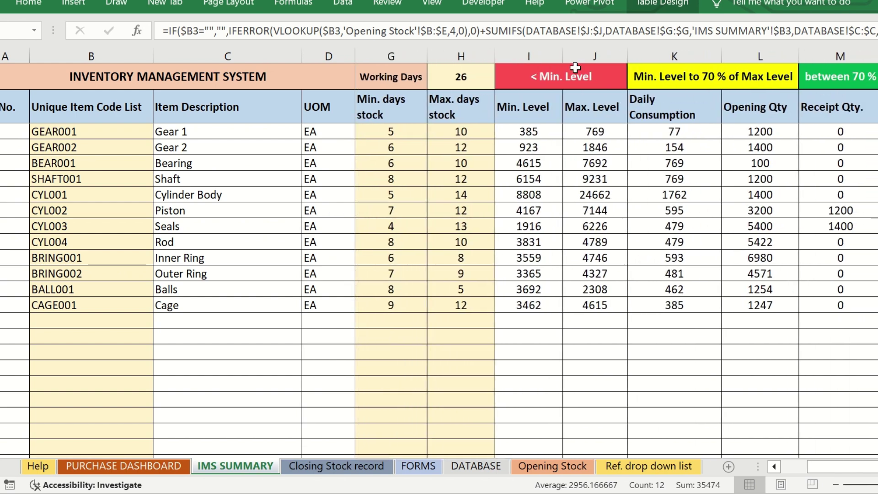
{"action": "left_click", "coordinate": [555, 80]}
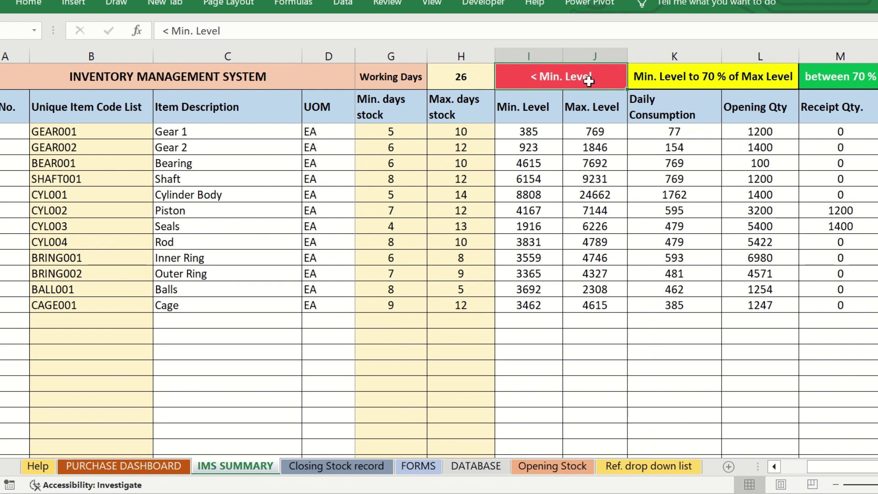
{"action": "left_click", "coordinate": [661, 86]}
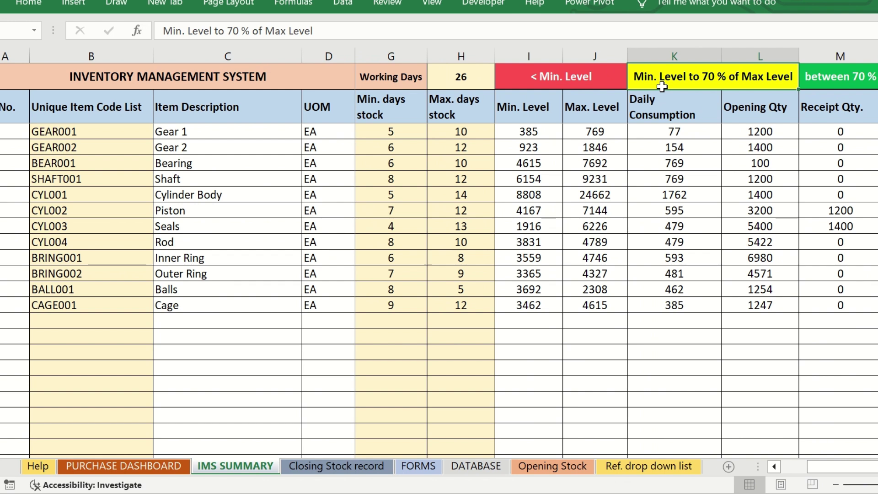
{"action": "scroll", "coordinate": [661, 86], "scroll_direction": "right", "scroll_amount": 2}
{"action": "left_click", "coordinate": [709, 83]}
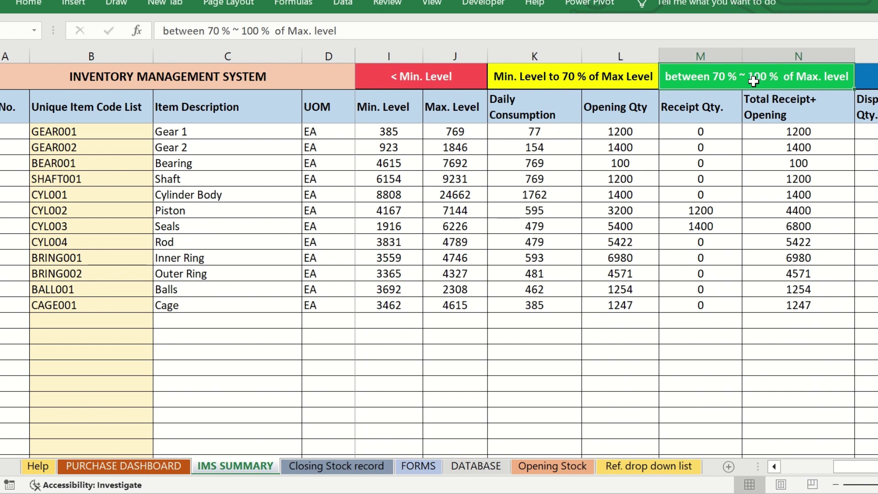
{"action": "scroll", "coordinate": [753, 81], "scroll_direction": "right", "scroll_amount": 2}
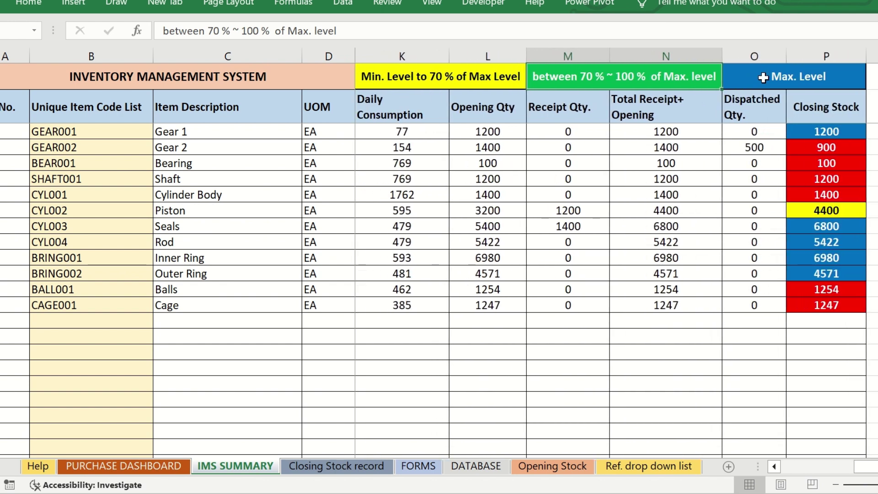
{"action": "left_click", "coordinate": [763, 78]}
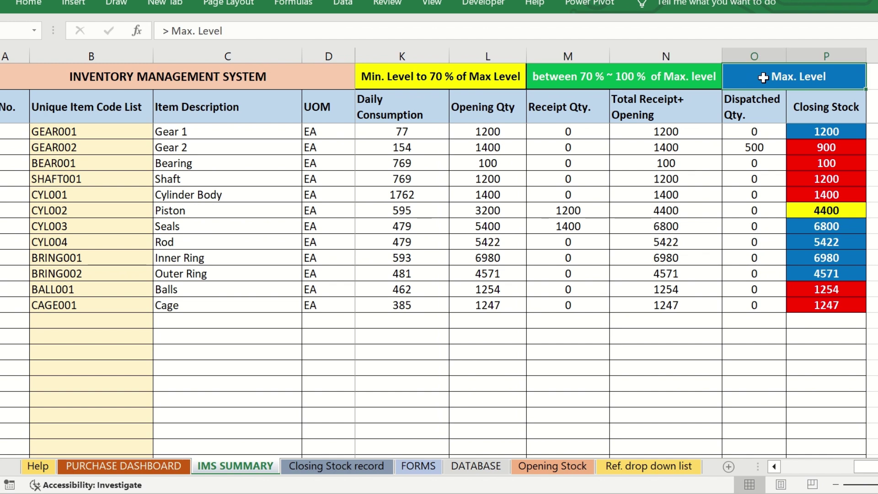
Open the PURCHASE DASHBOARD sheet and check the Month Order Qty. of Piston
{"action": "left_click", "coordinate": [713, 223]}
{"action": "scroll", "coordinate": [713, 224], "scroll_direction": "left", "scroll_amount": 4}
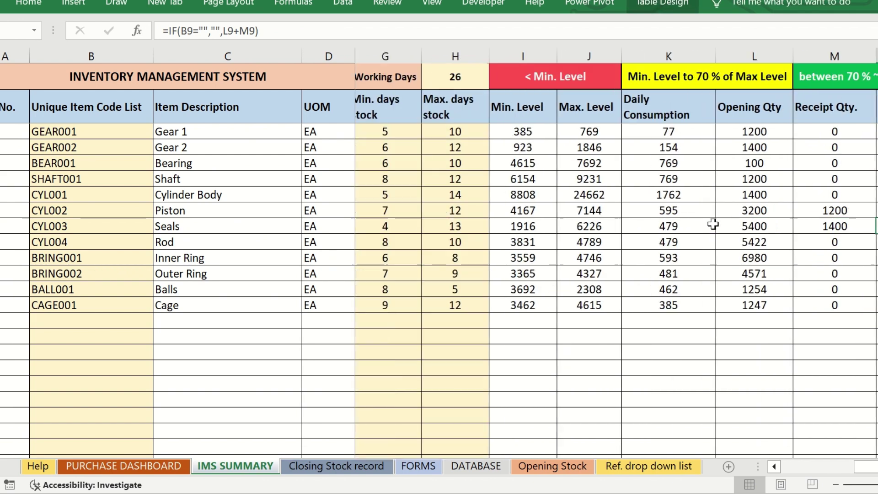
{"action": "scroll", "coordinate": [714, 224], "scroll_direction": "left", "scroll_amount": 2}
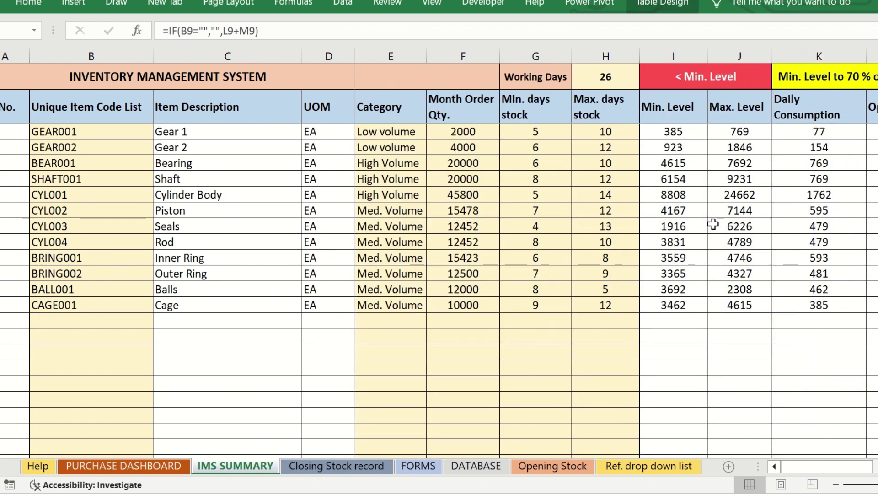
{"action": "left_click", "coordinate": [124, 465]}
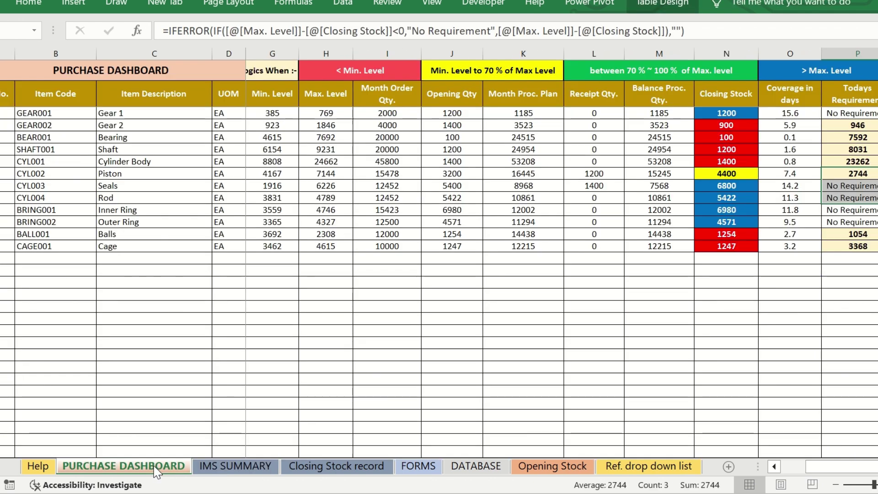
{"action": "left_click", "coordinate": [361, 169]}
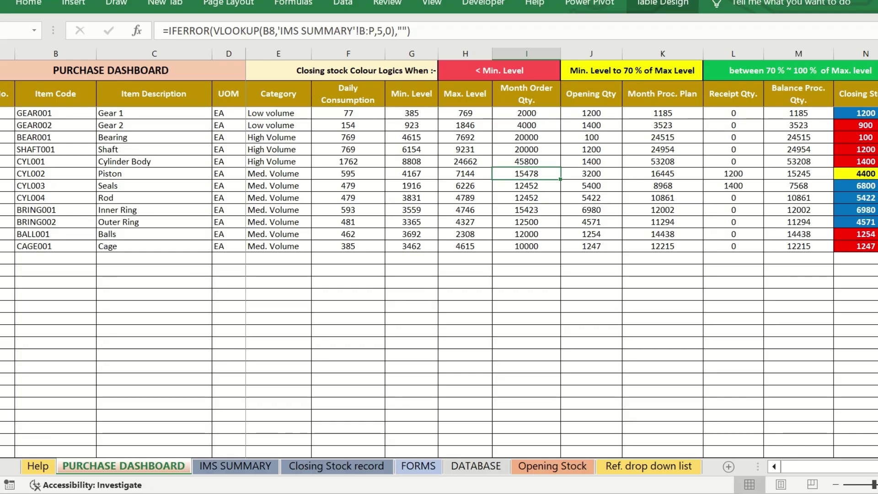
Compare the Closing Stock values with Coverage in days for the first items on the PURCHASE DASHBOARD sheet
{"action": "scroll", "coordinate": [836, 126], "scroll_direction": "right", "scroll_amount": 3}
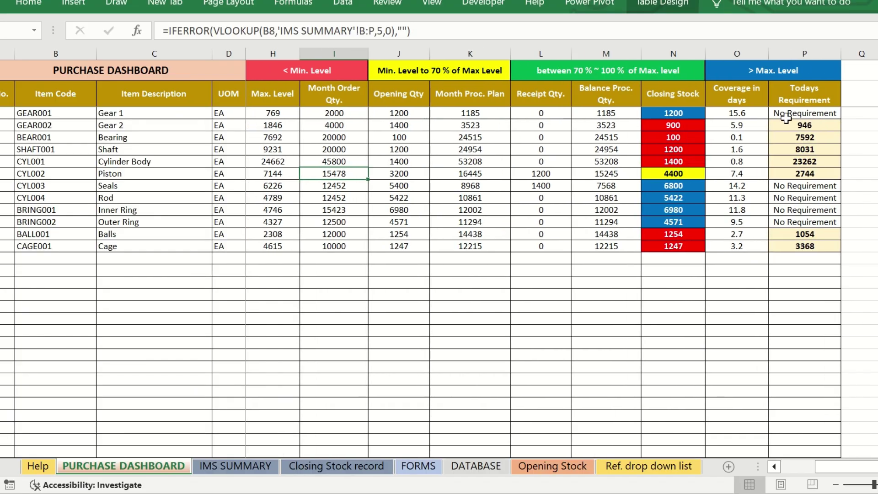
{"action": "type", "text": "2"}
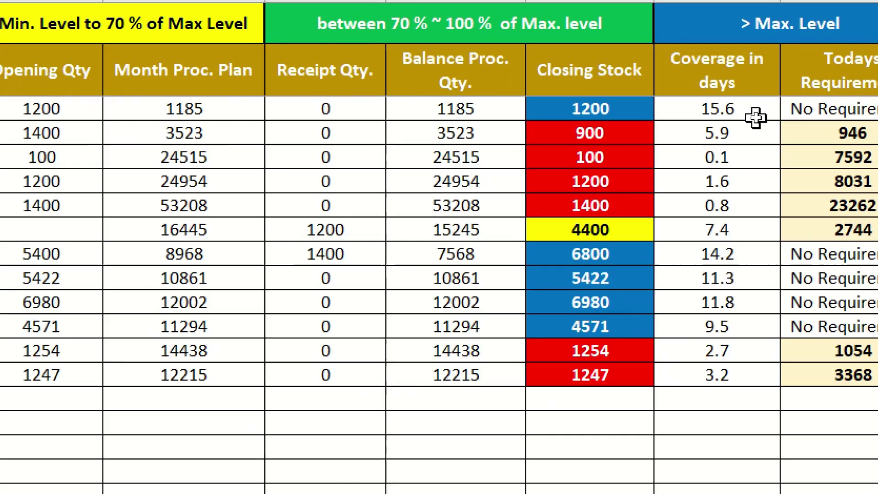
{"action": "key", "text": "Escape"}
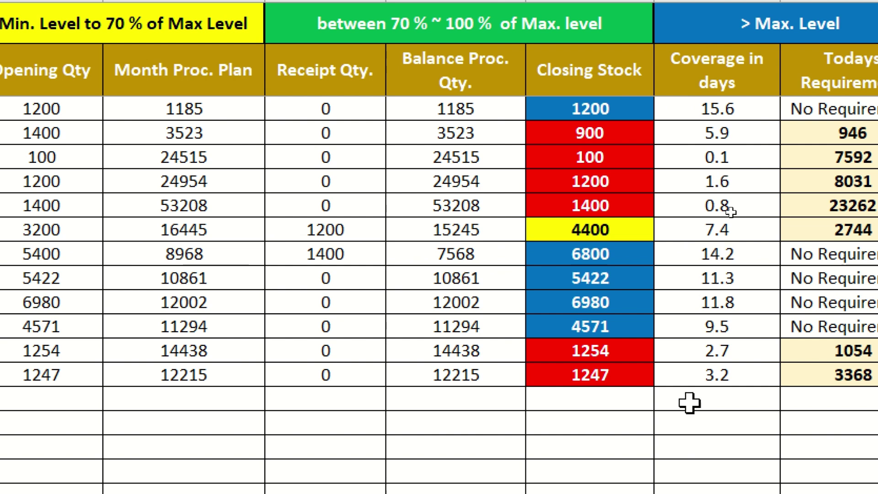
{"action": "left_click", "coordinate": [621, 117]}
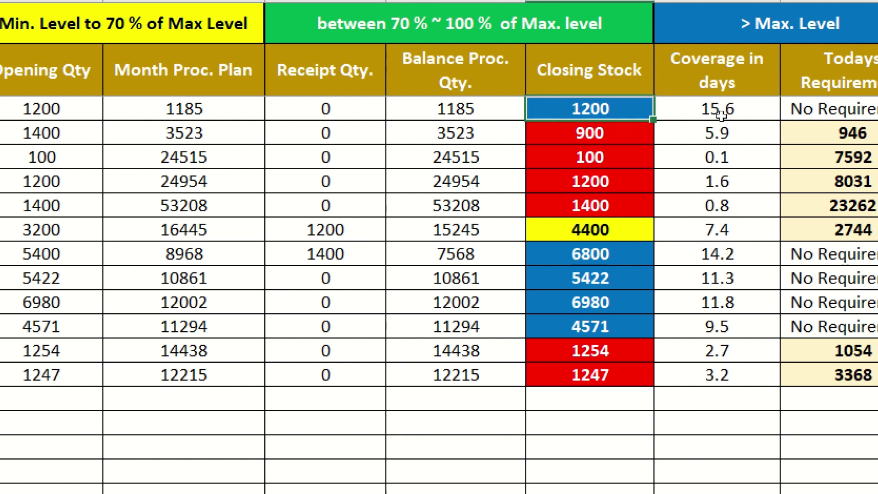
{"action": "left_click", "coordinate": [756, 117]}
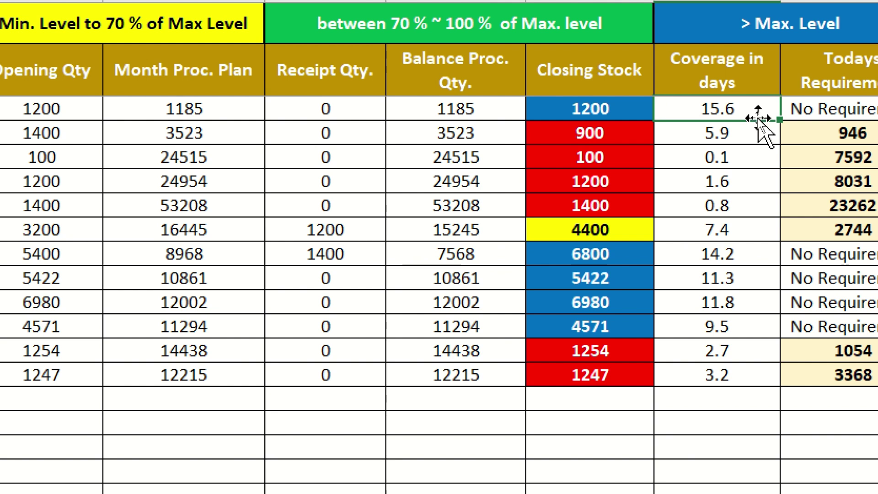
{"action": "left_click", "coordinate": [576, 151]}
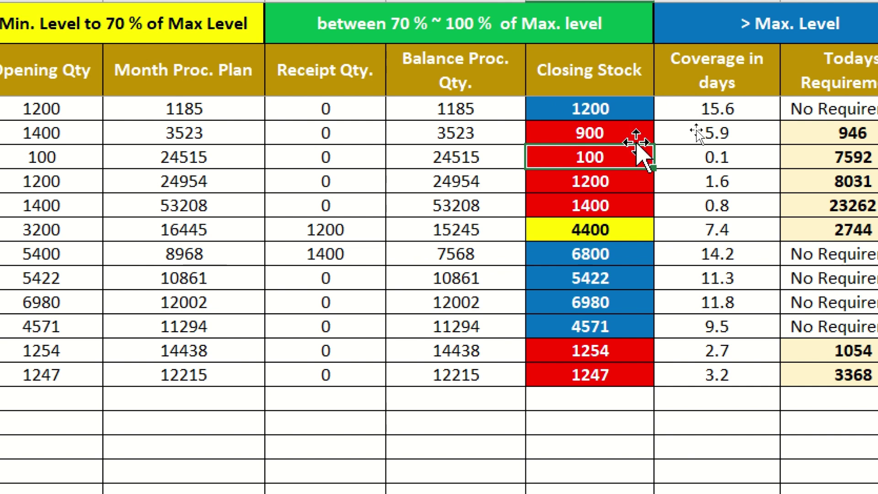
{"action": "left_click", "coordinate": [740, 135]}
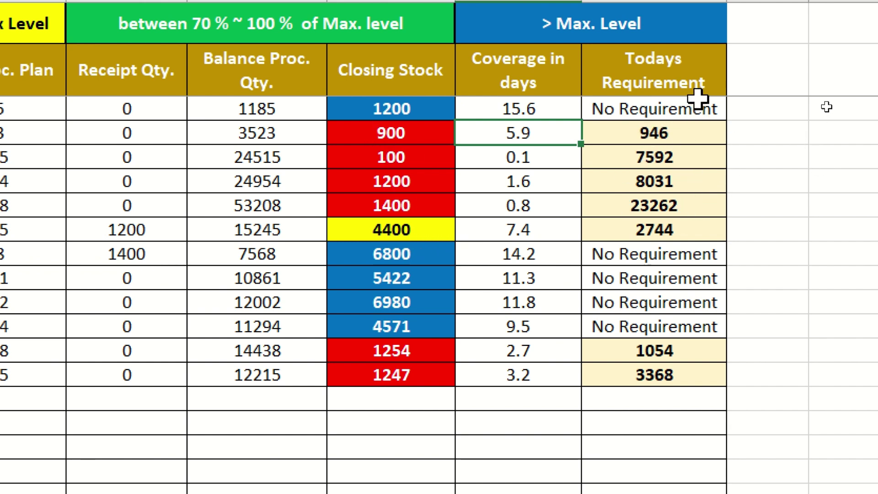
Examine the Todays Requirement values from Gear 2 to Piston and check Piston's Receipt Qty
{"action": "left_click_drag", "start_coordinate": [690, 122], "coordinate": [684, 232]}
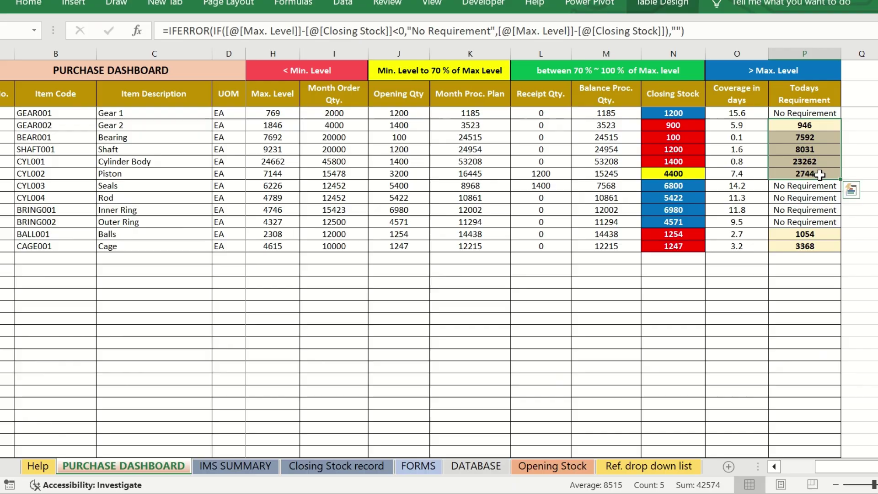
{"action": "key", "text": "ctrl+q"}
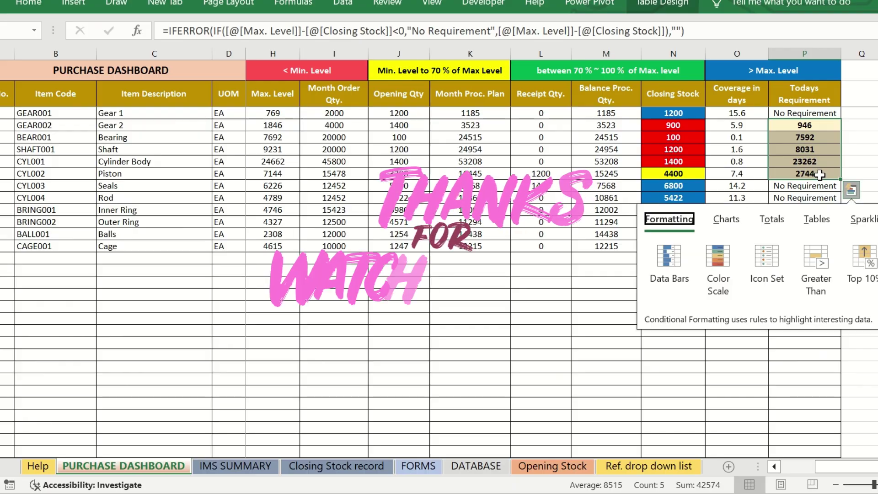
{"action": "left_click", "coordinate": [559, 177]}
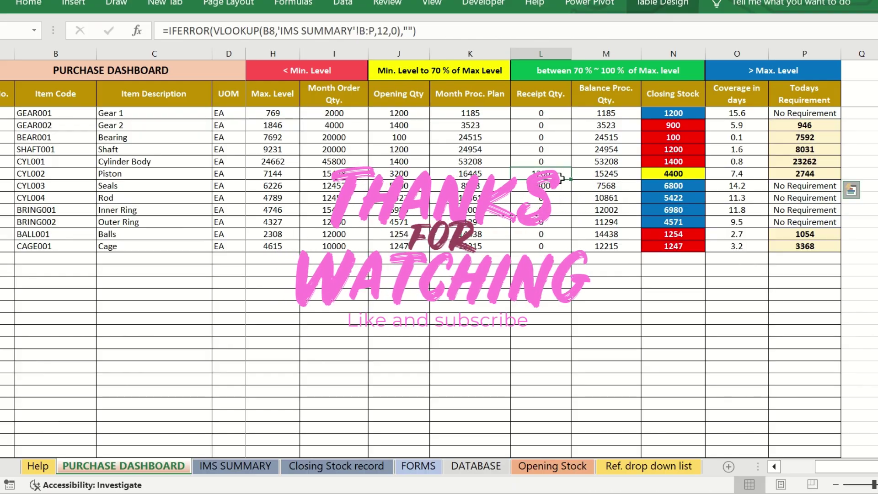